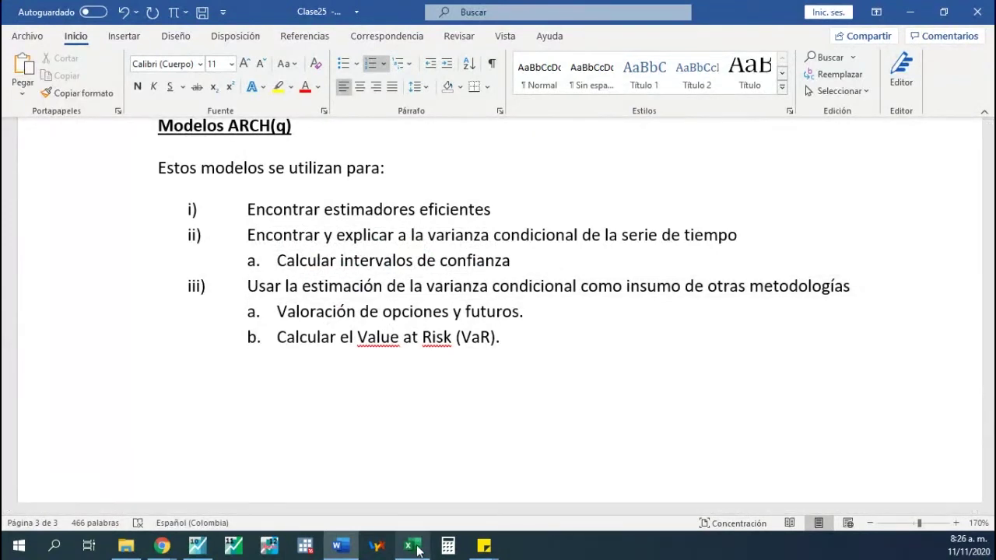
- Switch to the ^GSPC (1) price data workbook in Excel
{"action": "left_click", "coordinate": [404, 434]}
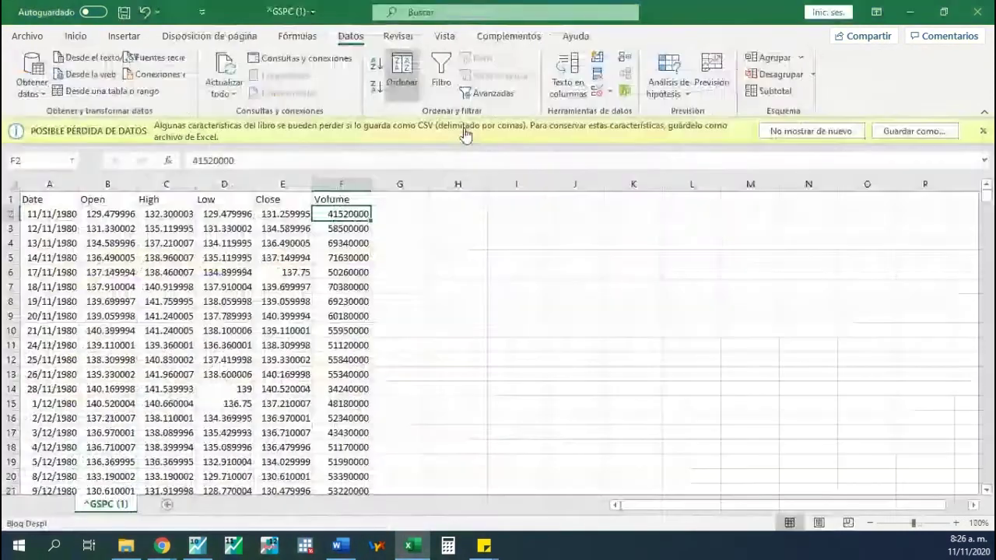
{"action": "left_click", "coordinate": [408, 225]}
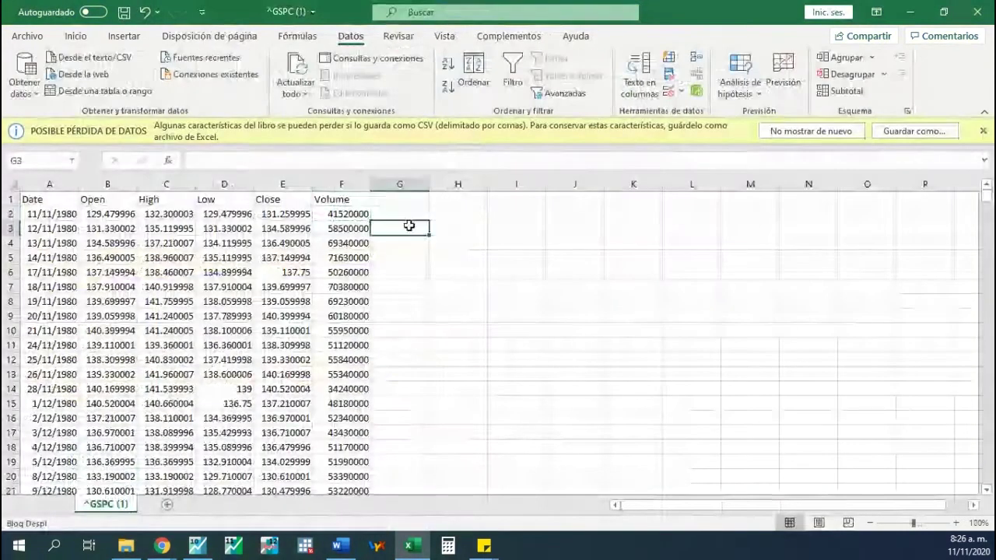
{"action": "scroll", "coordinate": [437, 292], "scroll_direction": "up", "scroll_amount": 4}
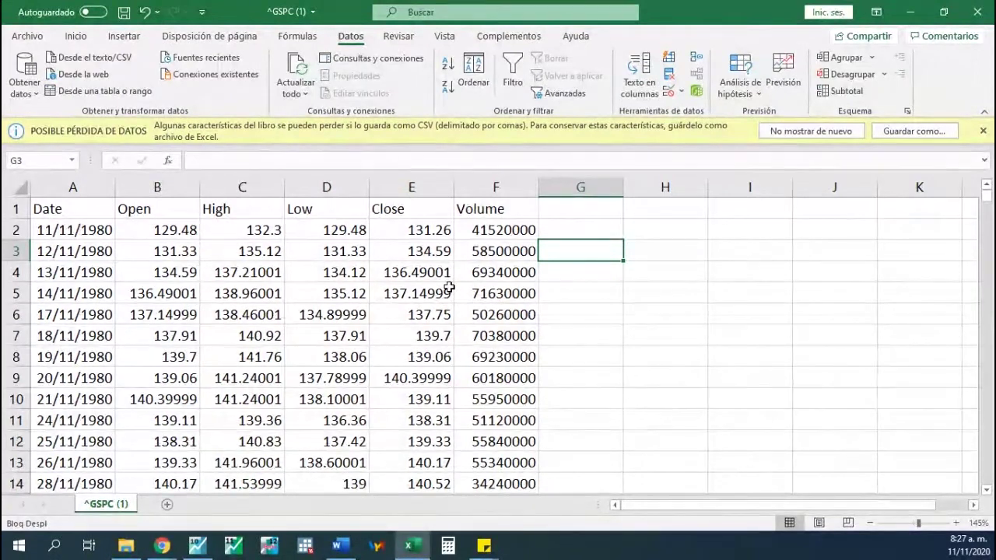
- Examine the first rows of the Open, High, Low, Close and Volume columns
{"action": "type", "text": "="}
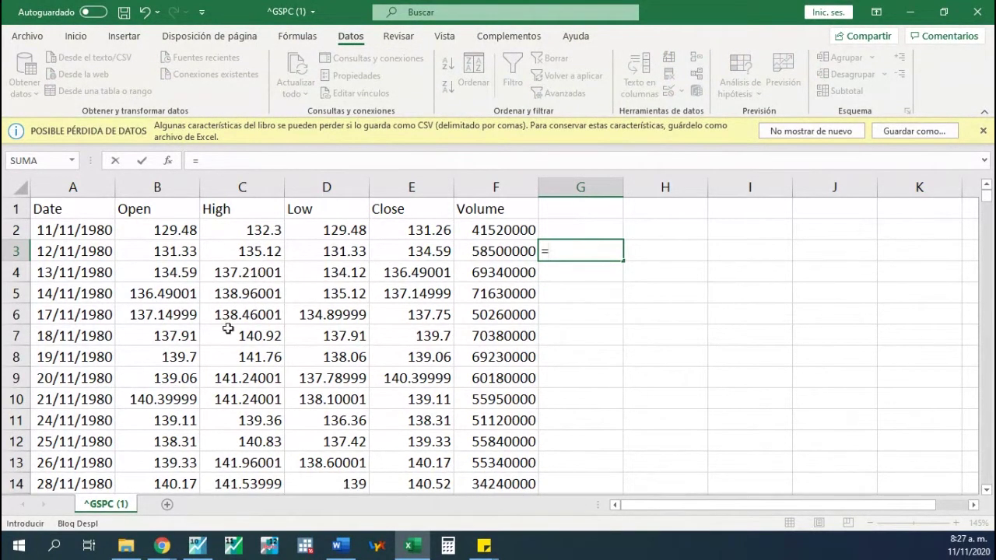
{"action": "key", "text": "Escape"}
{"action": "left_click", "coordinate": [184, 216]}
{"action": "left_click_drag", "start_coordinate": [184, 231], "coordinate": [166, 251]}
{"action": "left_click_drag", "start_coordinate": [239, 215], "coordinate": [260, 249]}
{"action": "left_click", "coordinate": [322, 210]}
{"action": "left_click_drag", "start_coordinate": [322, 210], "coordinate": [333, 252]}
{"action": "left_click_drag", "start_coordinate": [408, 211], "coordinate": [413, 240]}
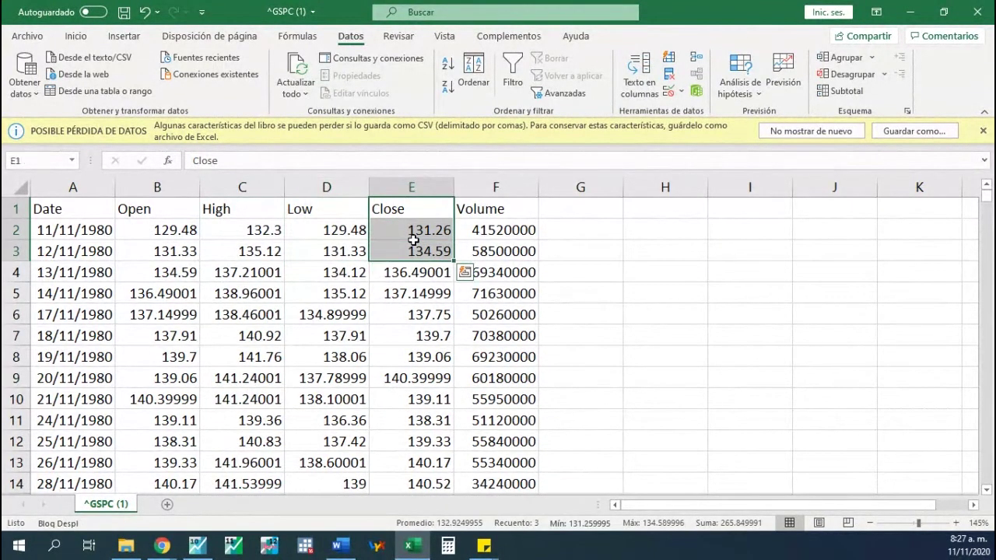
{"action": "left_click", "coordinate": [176, 215]}
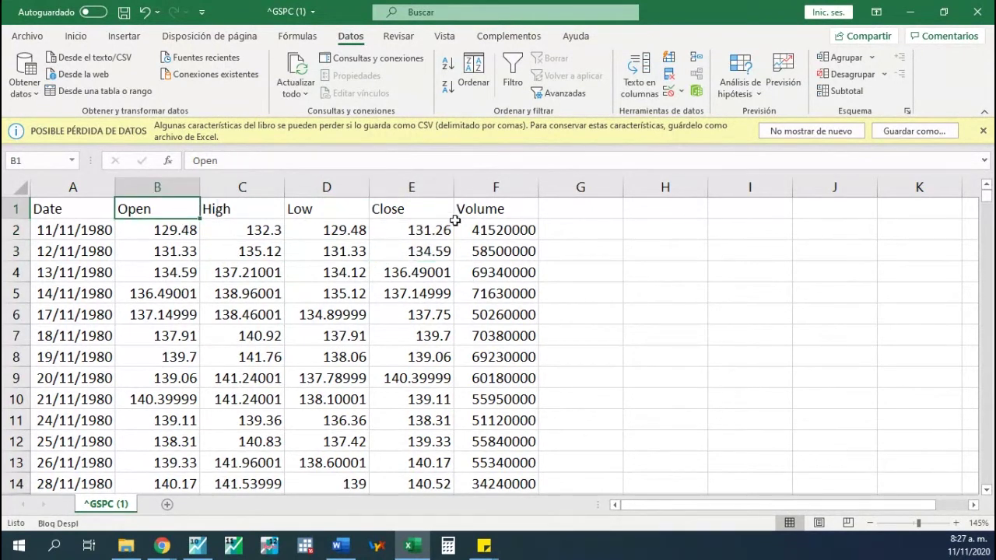
{"action": "left_click_drag", "start_coordinate": [496, 207], "coordinate": [529, 270]}
{"action": "left_click", "coordinate": [571, 256]}
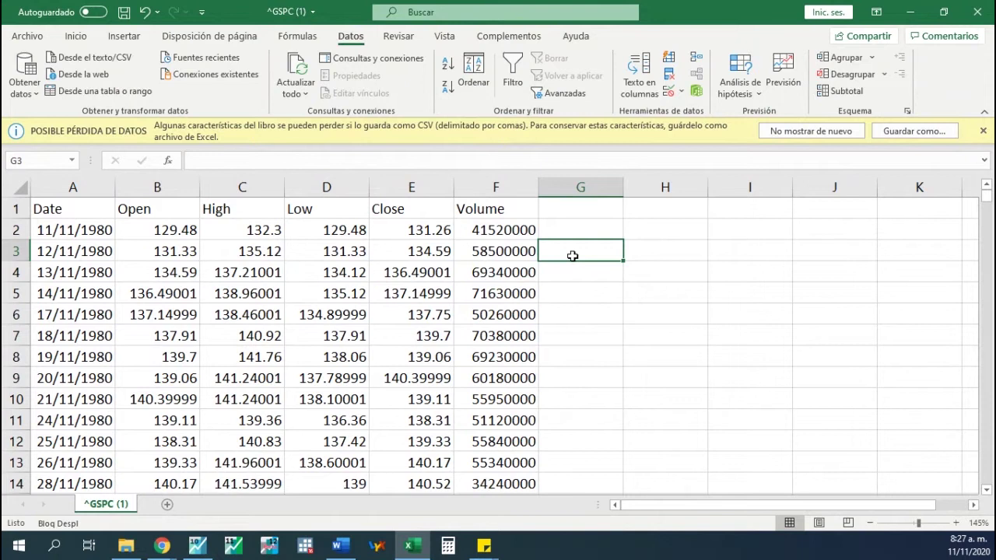
- Insert a 2D line chart of the full Date and Open columns and move it clear of the data columns
{"action": "left_click_drag", "start_coordinate": [71, 204], "coordinate": [144, 231]}
{"action": "key", "text": "ctrl+shift+Down"}
{"action": "left_click_drag", "start_coordinate": [992, 467], "coordinate": [972, 187]}
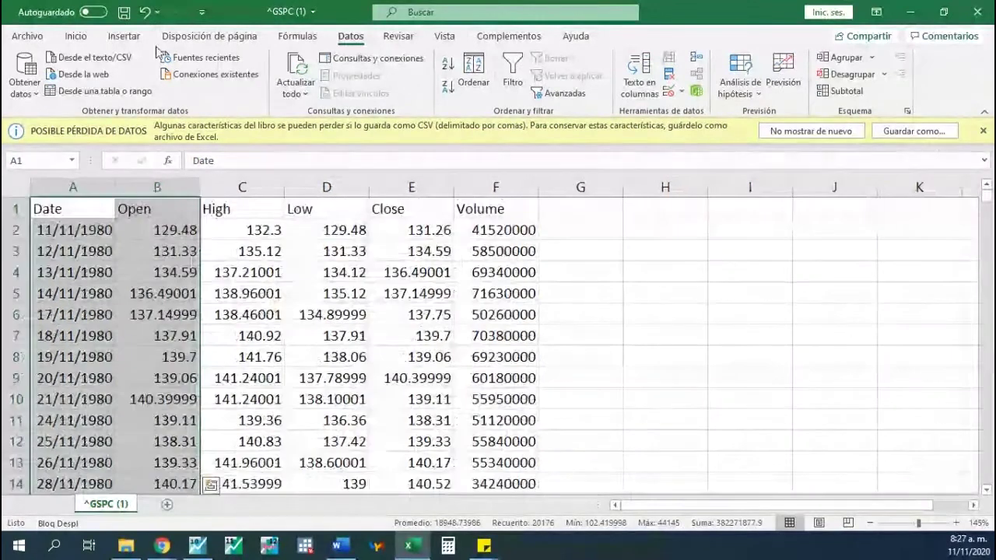
{"action": "left_click", "coordinate": [123, 36]}
{"action": "left_click", "coordinate": [361, 73]}
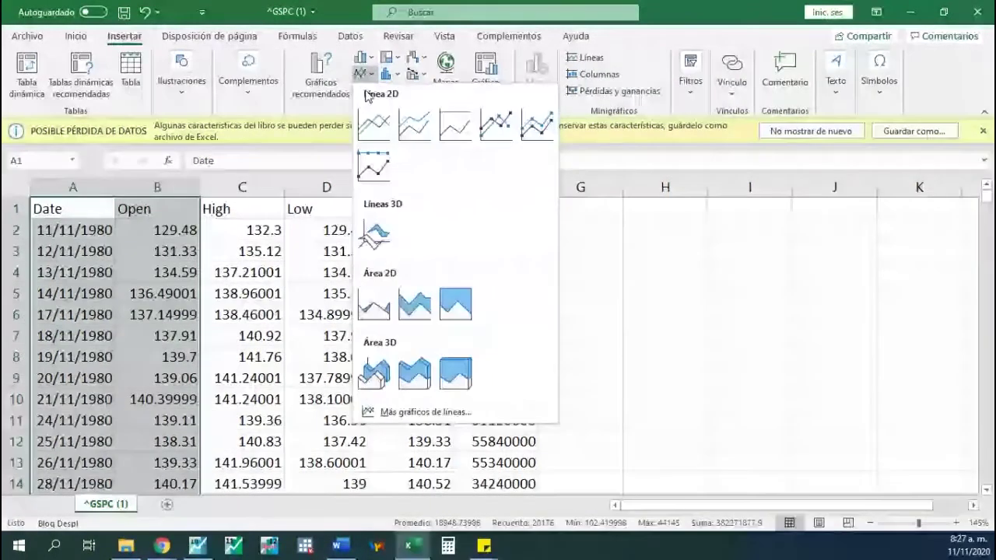
{"action": "left_click", "coordinate": [374, 124]}
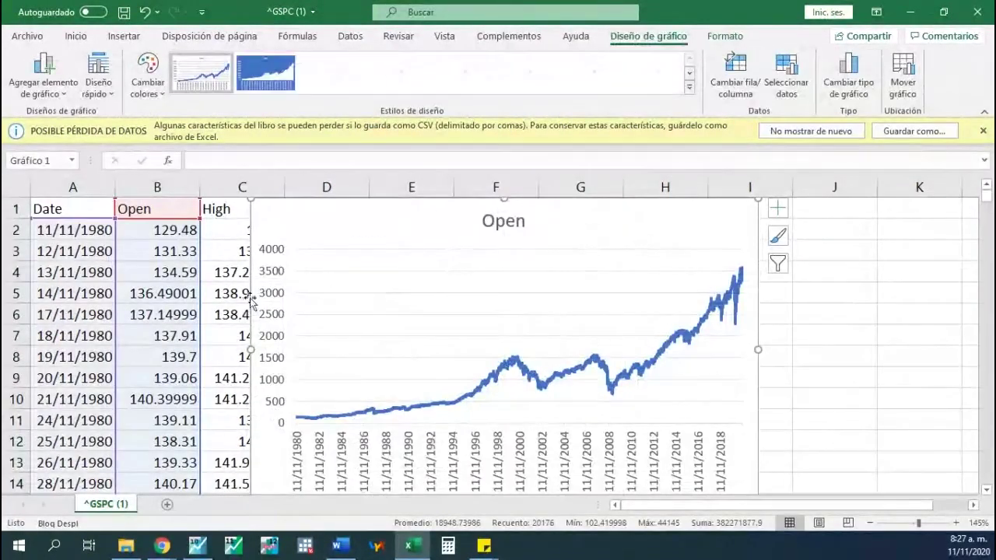
{"action": "left_click_drag", "start_coordinate": [493, 199], "coordinate": [811, 204]}
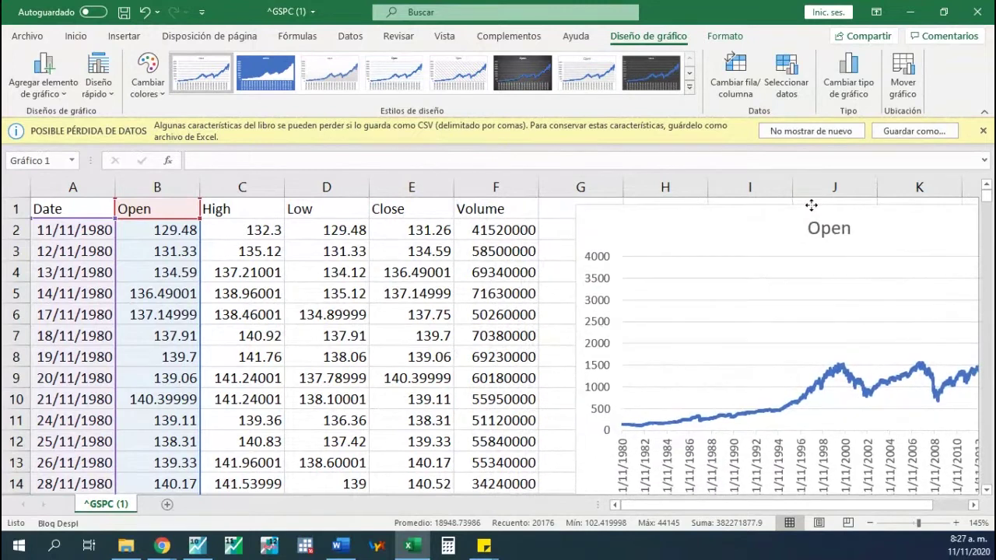
{"action": "left_click", "coordinate": [532, 228]}
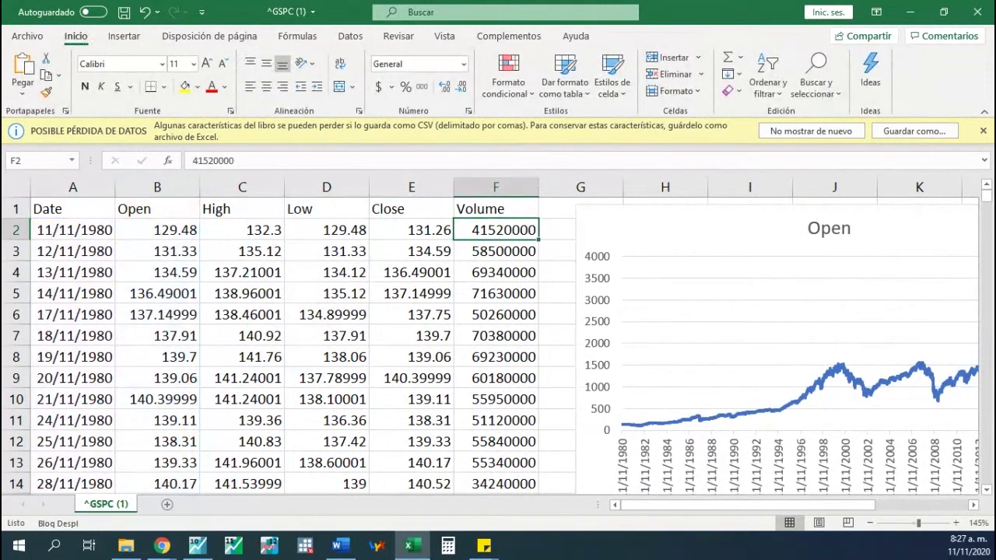
{"action": "key", "text": "alt+Tab"}
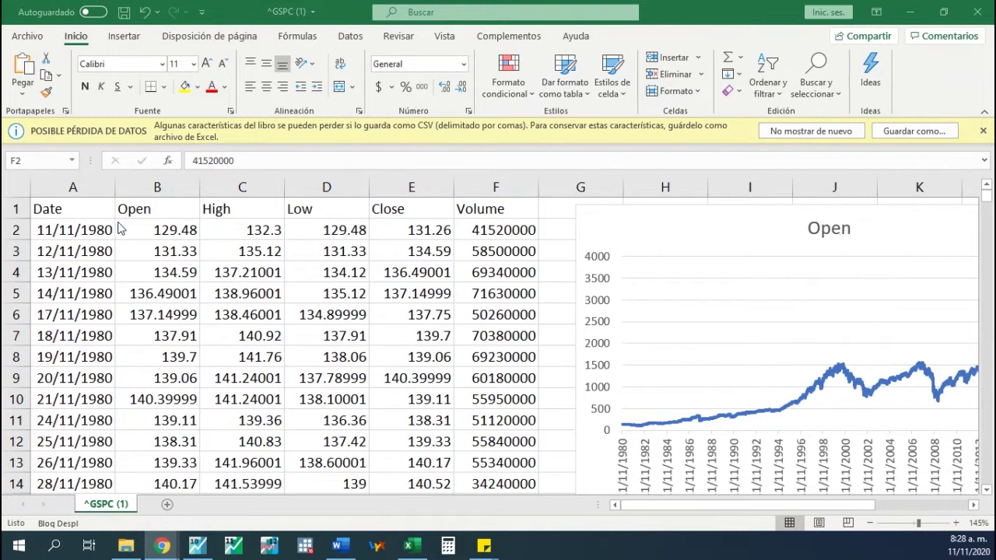
{"action": "left_click", "coordinate": [144, 244]}
{"action": "left_click", "coordinate": [186, 230]}
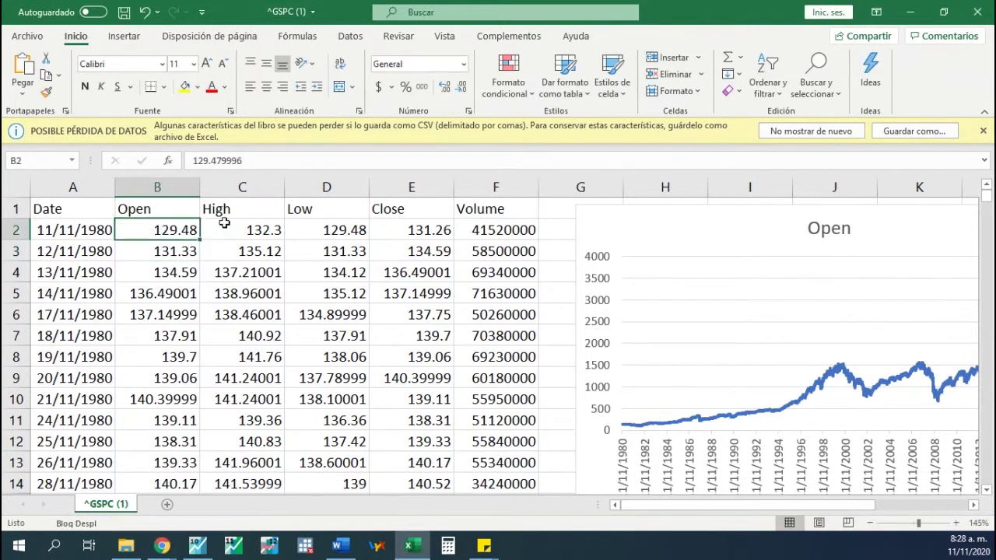
{"action": "left_click", "coordinate": [242, 228]}
{"action": "left_click", "coordinate": [333, 231]}
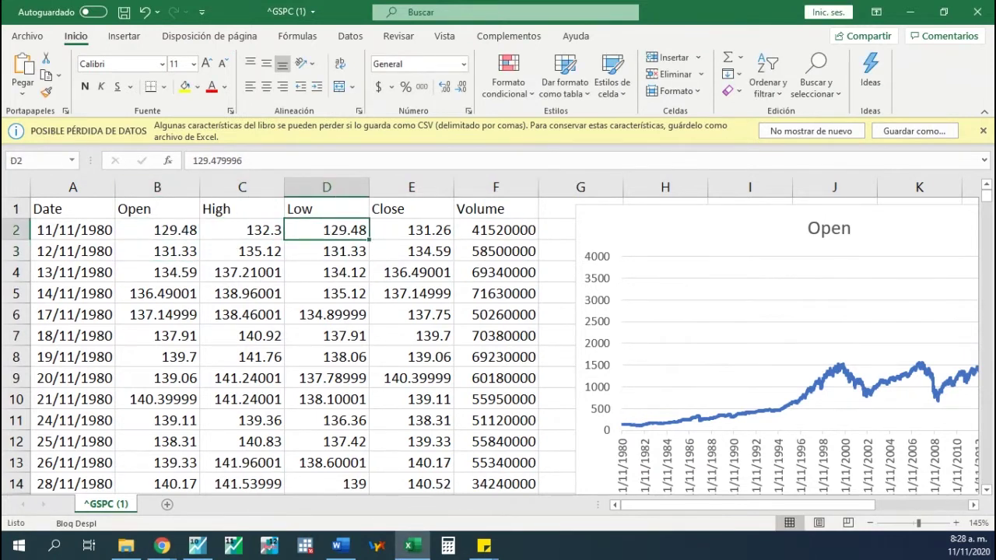
{"action": "key", "text": "alt+Tab"}
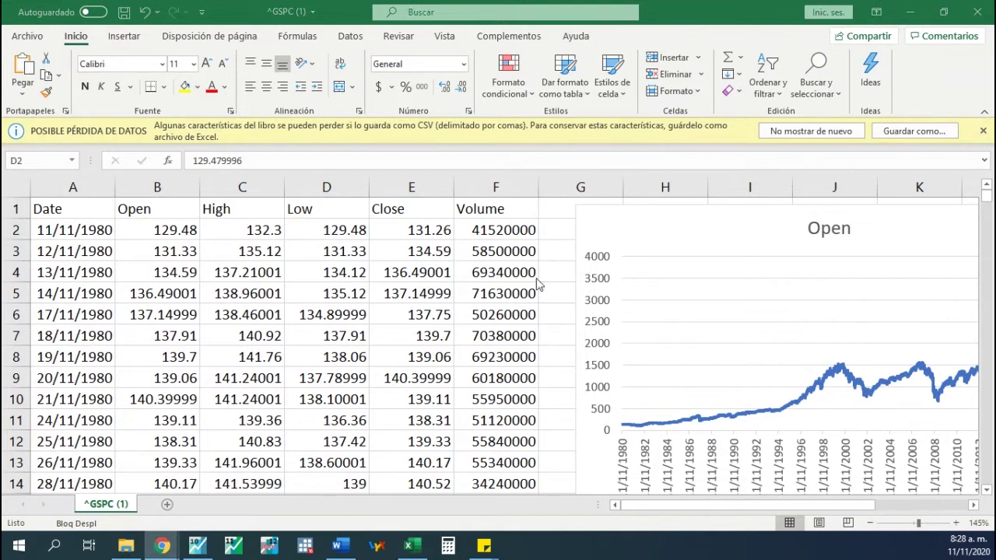
{"action": "key", "text": "alt+Tab"}
- Move the Open line chart over to about columns I to N, leaving columns G and H free
{"action": "scroll", "coordinate": [507, 256], "scroll_direction": "down", "scroll_amount": 2, "text": "ctrl"}
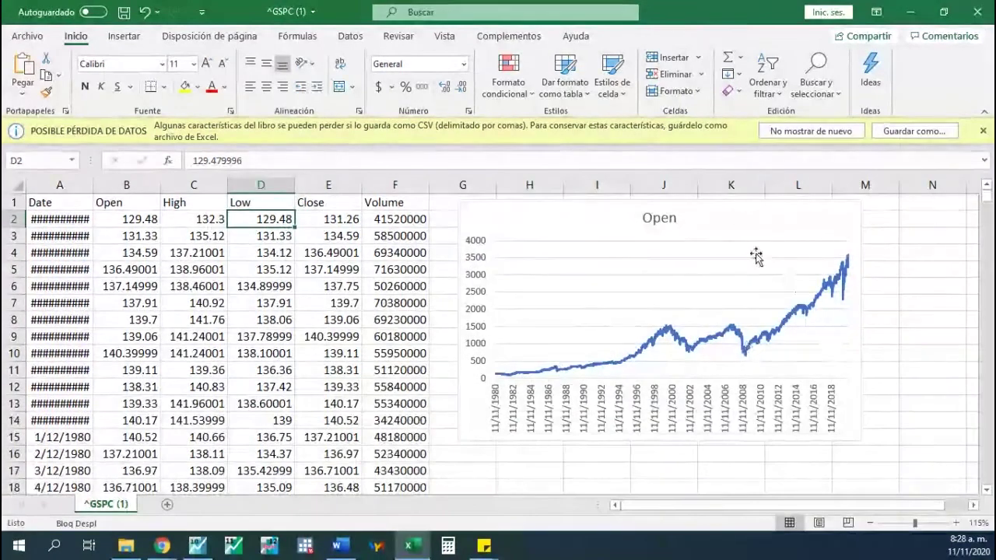
{"action": "left_click_drag", "start_coordinate": [718, 206], "coordinate": [820, 217]}
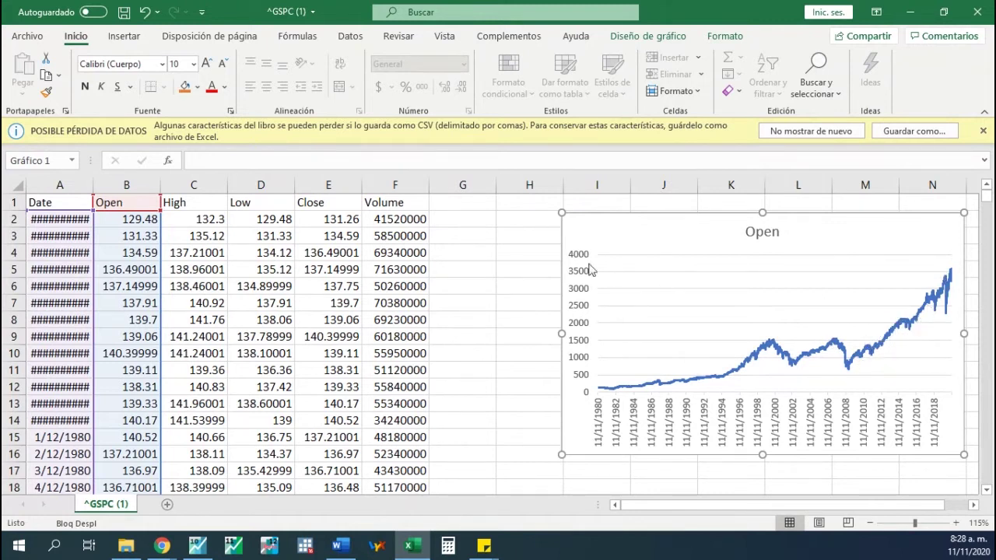
{"action": "left_click", "coordinate": [490, 220]}
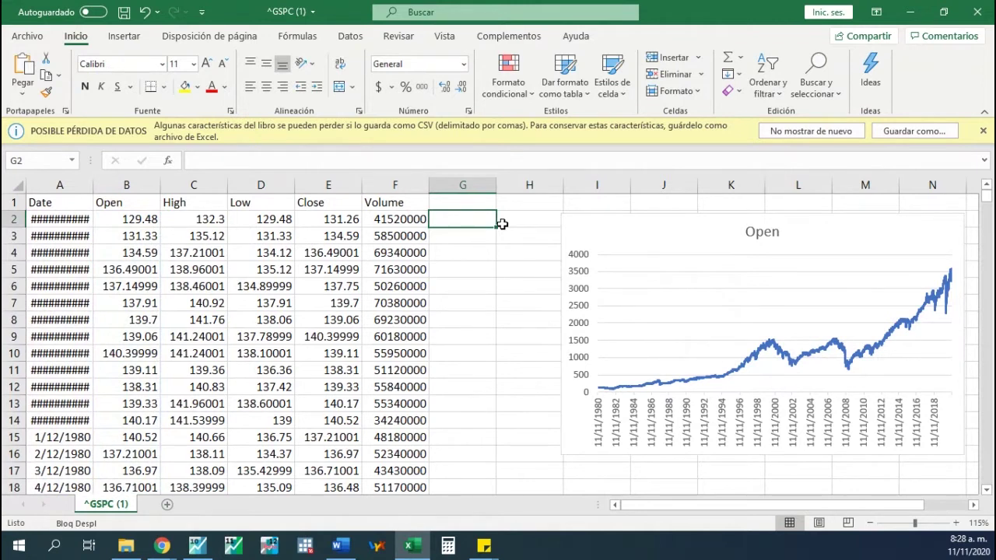
- Enter the daily return formula =(B3-B2)/B2 for the Open price in cell G3
{"action": "scroll", "coordinate": [502, 221], "scroll_direction": "down", "scroll_amount": 1}
{"action": "scroll", "coordinate": [498, 224], "scroll_direction": "up", "scroll_amount": 1}
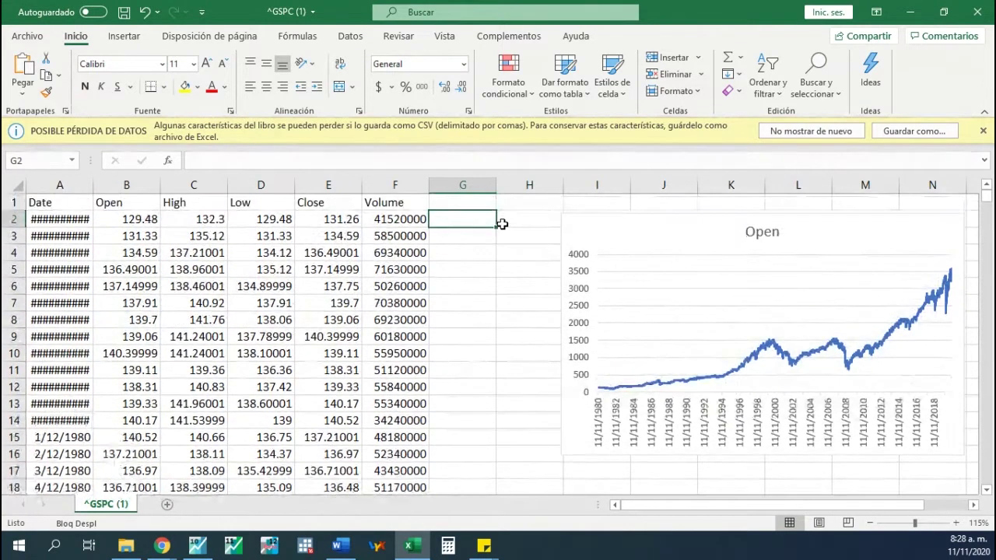
{"action": "left_click", "coordinate": [488, 230]}
{"action": "type", "text": "="}
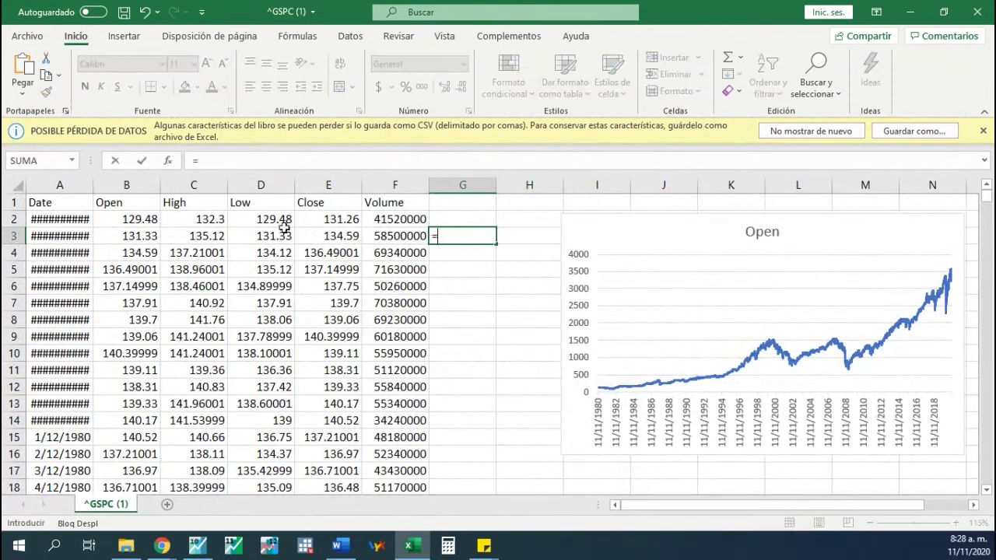
{"action": "type", "text": "("}
{"action": "left_click", "coordinate": [148, 231]}
{"action": "type", "text": "-"}
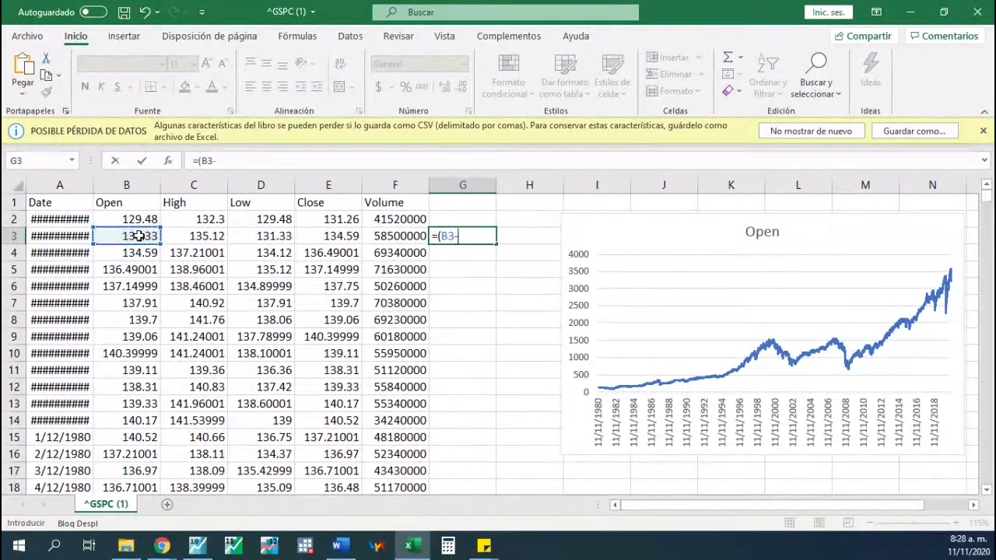
{"action": "left_click", "coordinate": [131, 221]}
{"action": "type", "text": ")/"}
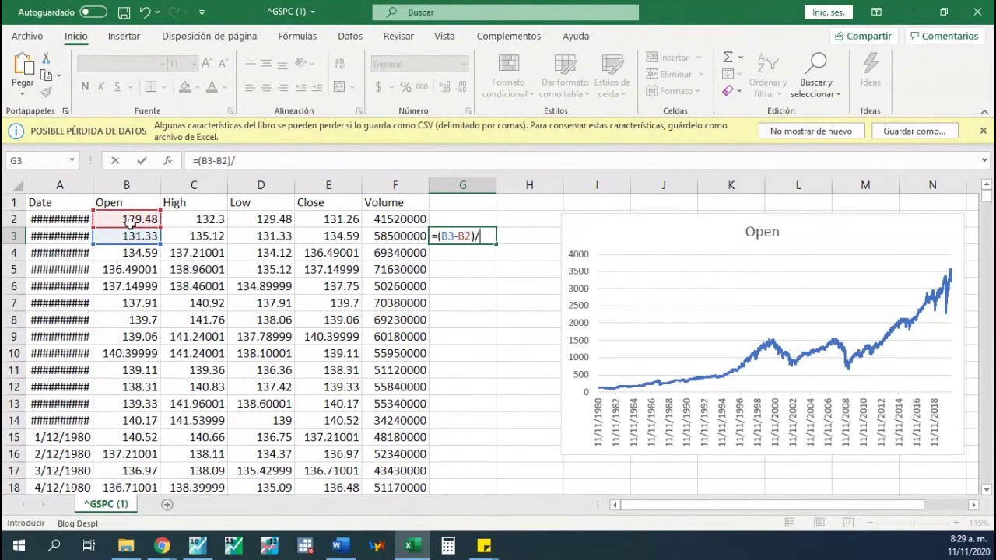
{"action": "left_click", "coordinate": [127, 235]}
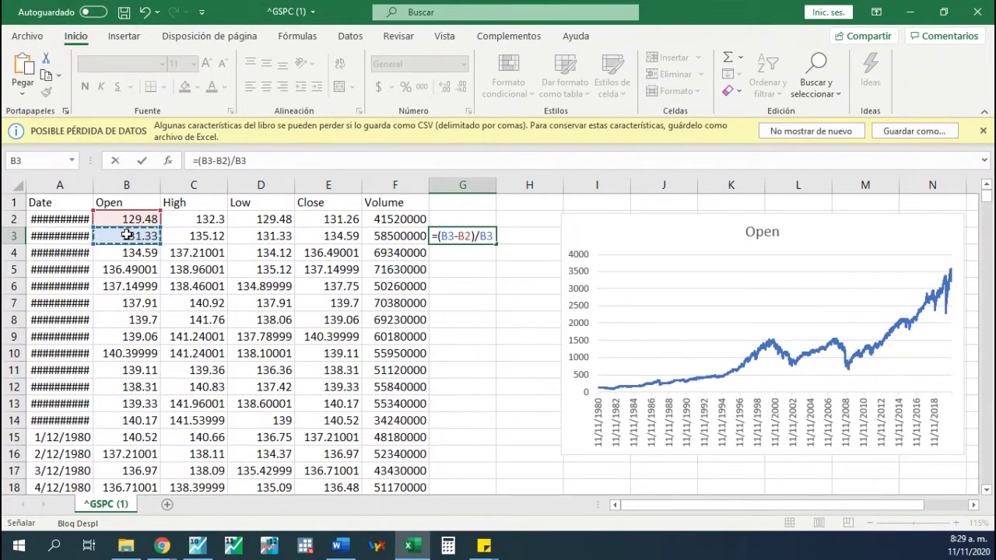
{"action": "left_click", "coordinate": [127, 219]}
{"action": "key", "text": "Return"}
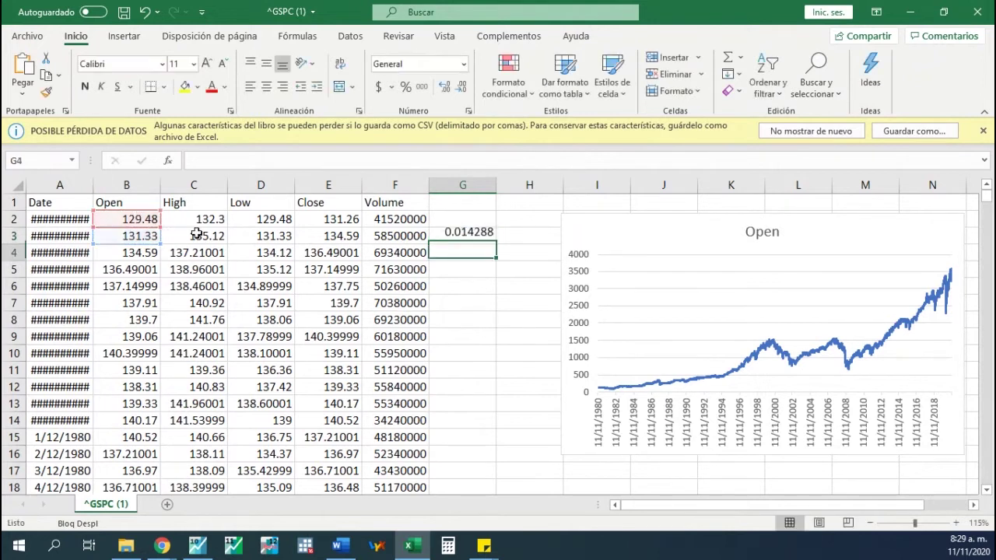
- Fill the return formula from G3 down the rest of the data and format the column as percentages with one decimal
{"action": "left_click", "coordinate": [482, 236]}
{"action": "key", "text": "ctrl+shift+Down"}
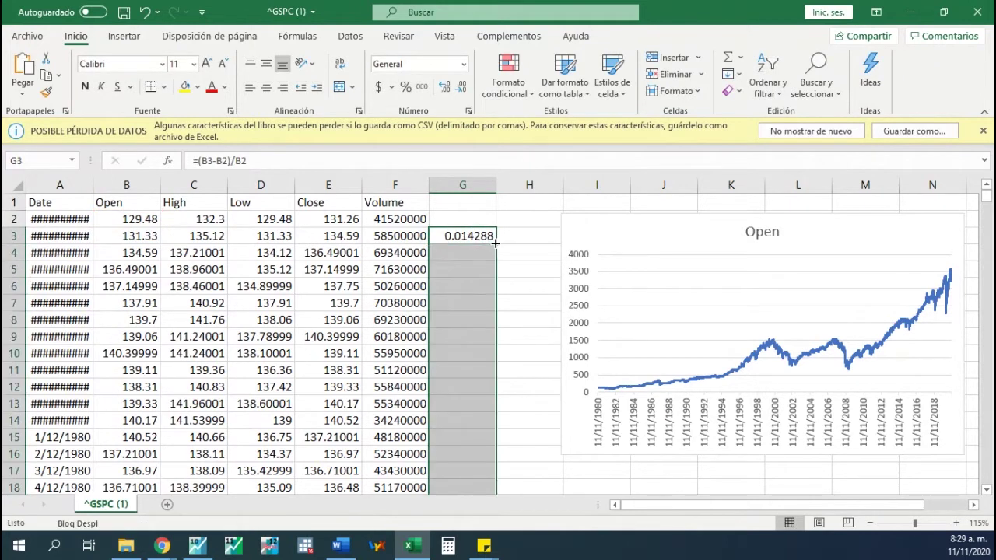
{"action": "key", "text": "ctrl+d"}
{"action": "left_click", "coordinate": [405, 86]}
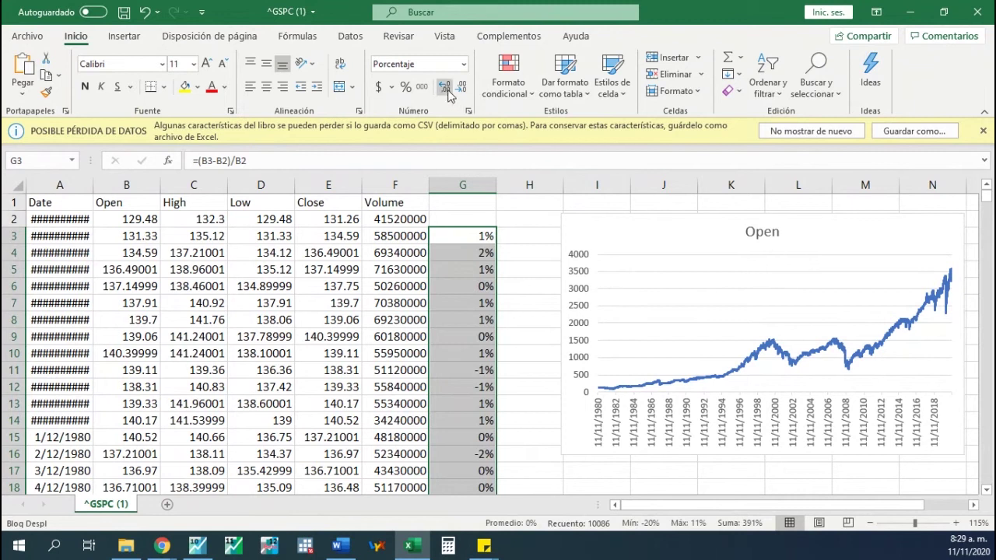
{"action": "left_click", "coordinate": [444, 87]}
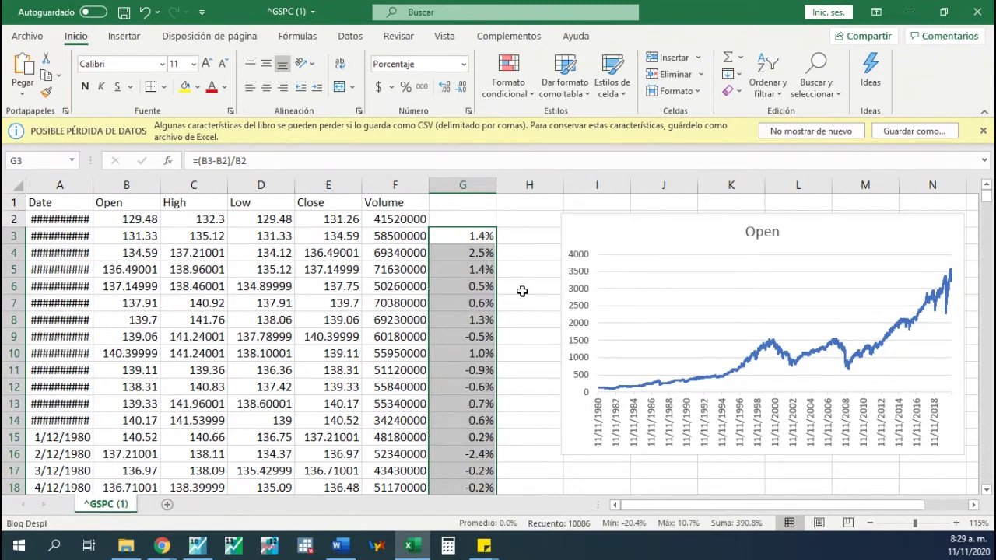
- Autofit the width of the Date column so that the full dates fit
{"action": "double_click", "coordinate": [95, 186]}
{"action": "left_click", "coordinate": [68, 217]}
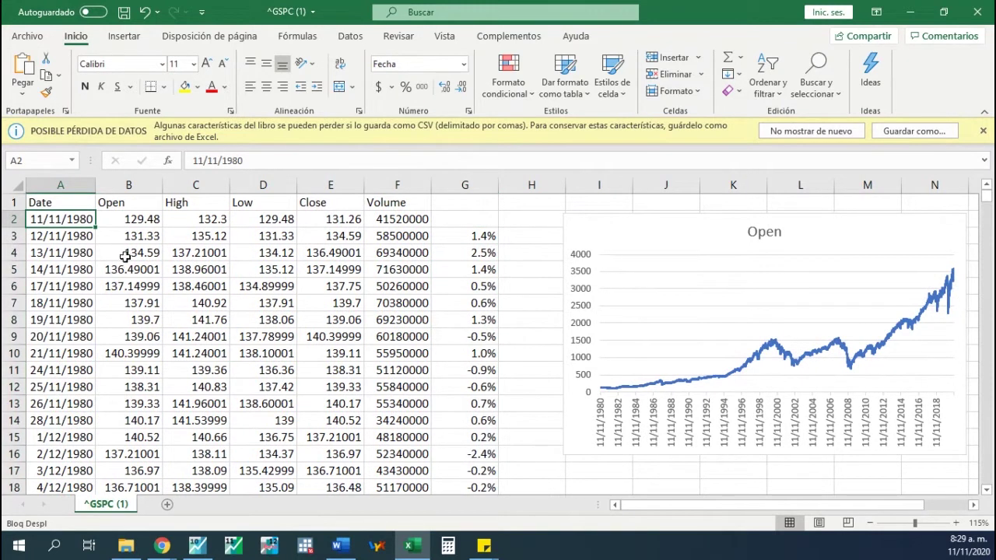
- Examine the dates and returns in the first rows and compare the Open and Close price columns
{"action": "left_click", "coordinate": [70, 237]}
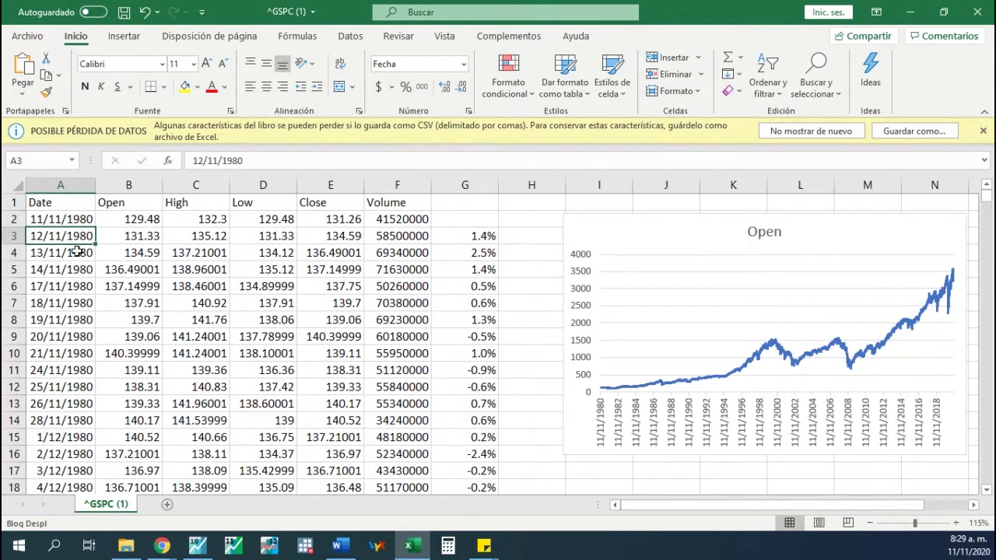
{"action": "left_click", "coordinate": [485, 234]}
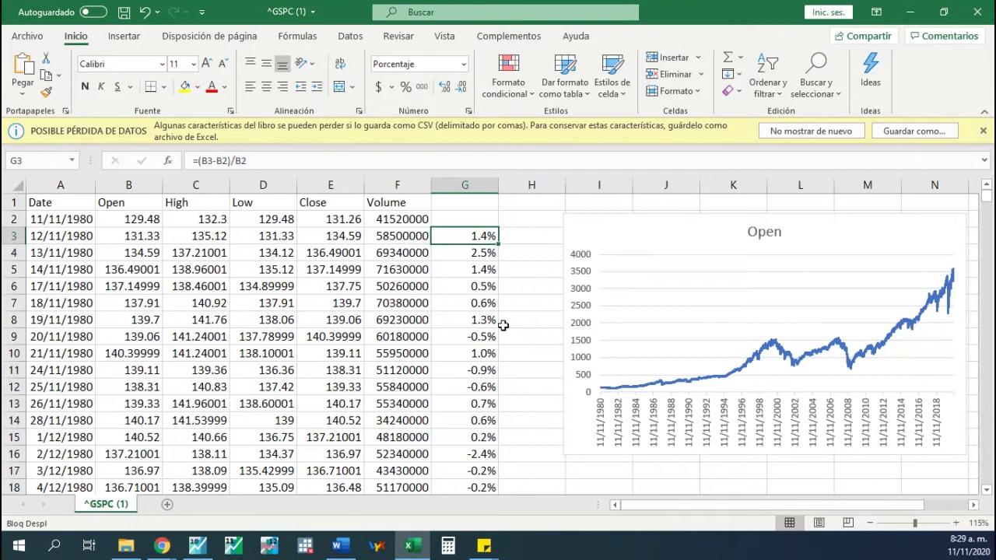
{"action": "left_click", "coordinate": [72, 255]}
{"action": "left_click", "coordinate": [81, 231]}
{"action": "left_click", "coordinate": [80, 254]}
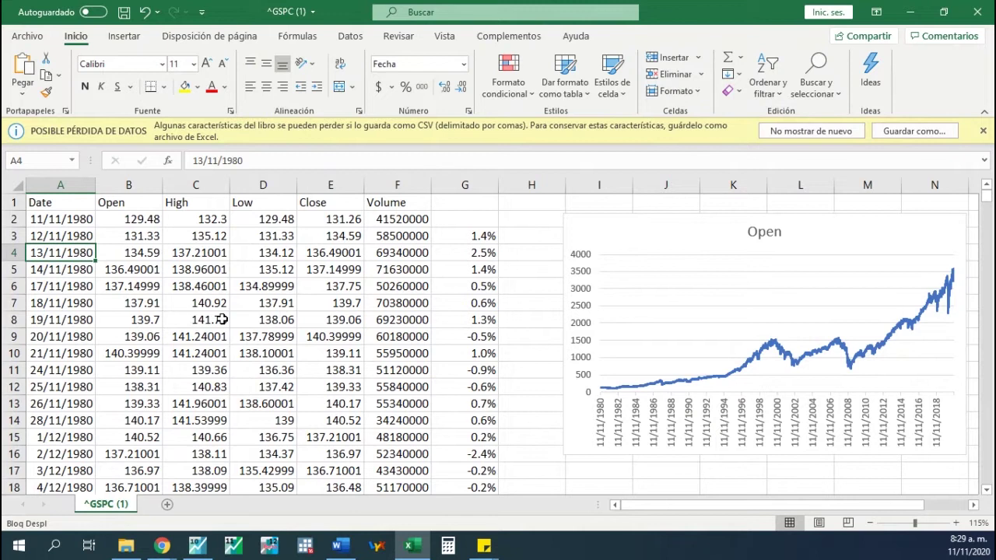
{"action": "left_click", "coordinate": [136, 202]}
{"action": "key", "text": "ctrl+shift+Down"}
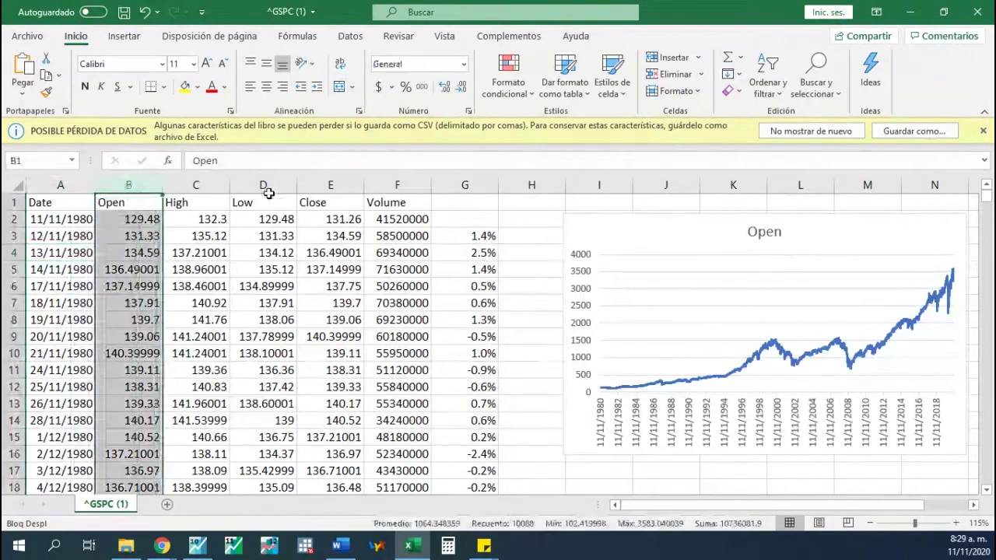
{"action": "left_click", "coordinate": [319, 201], "text": "ctrl"}
{"action": "key", "text": "ctrl+shift+Down"}
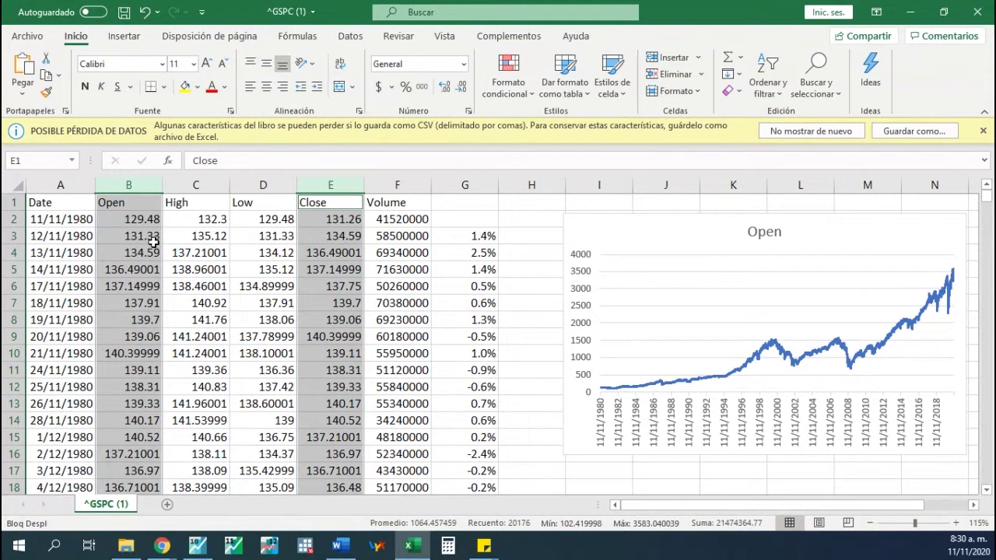
{"action": "left_click_drag", "start_coordinate": [146, 221], "coordinate": [311, 222]}
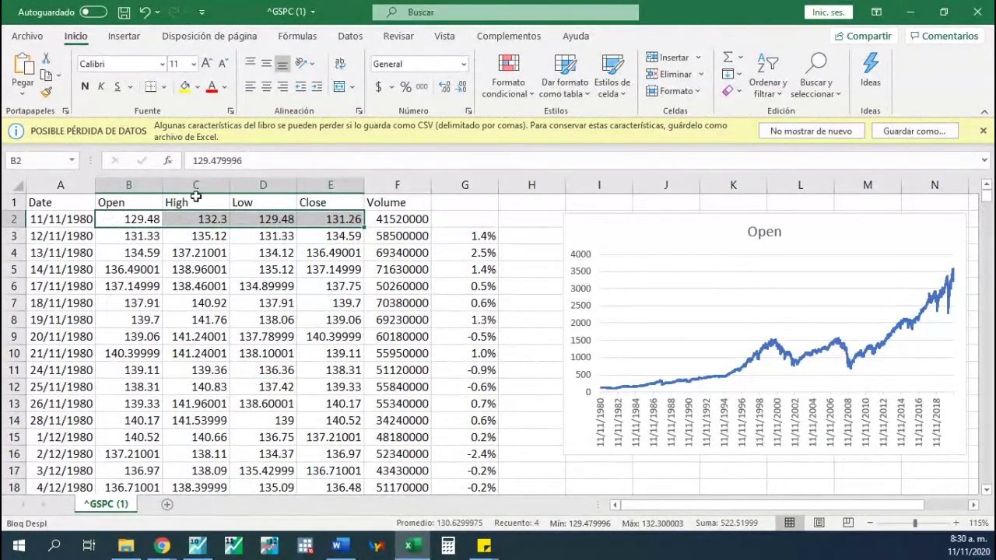
- Change the return formula in G3 to use Close prices, =(E3-E2)/E2, and refill it down column G
{"action": "left_click", "coordinate": [329, 182]}
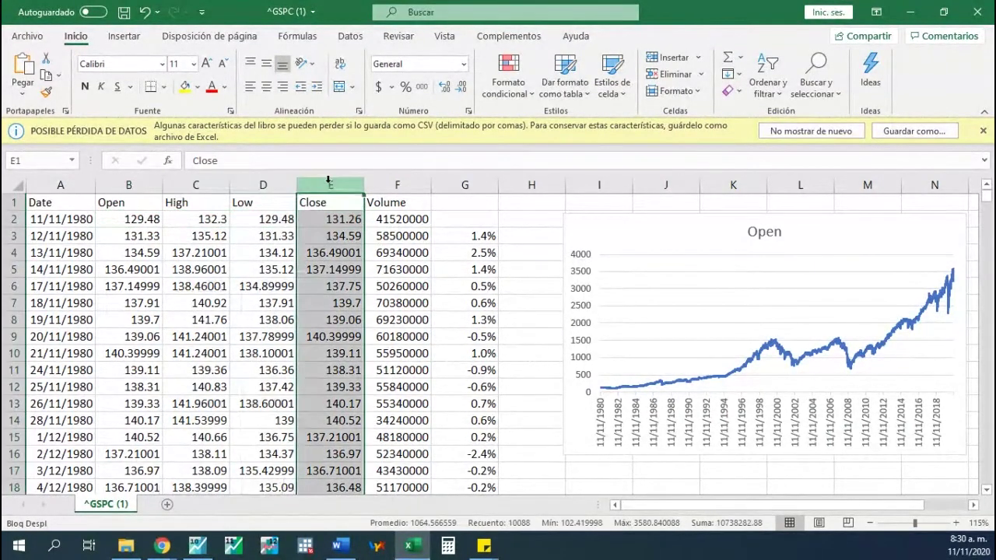
{"action": "left_click", "coordinate": [335, 221]}
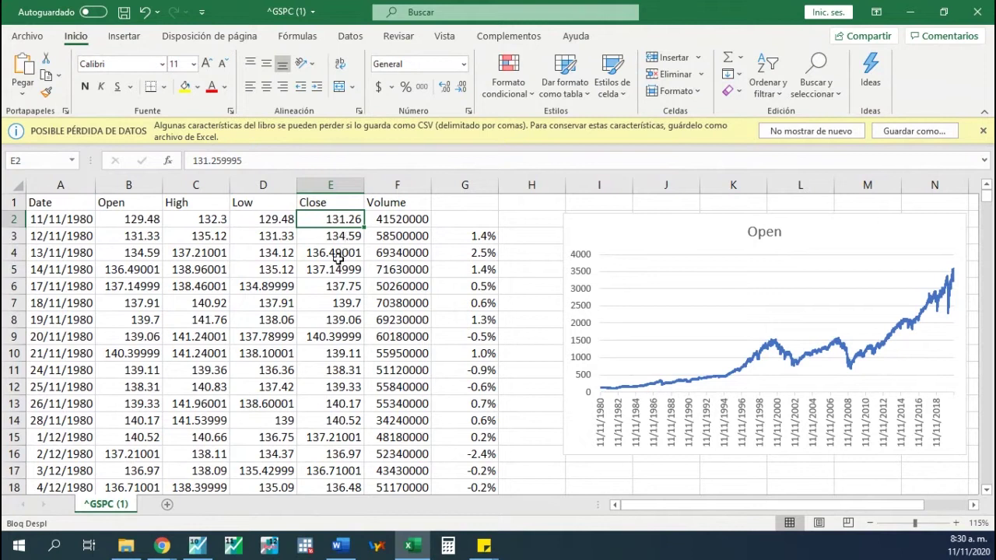
{"action": "left_click", "coordinate": [459, 233]}
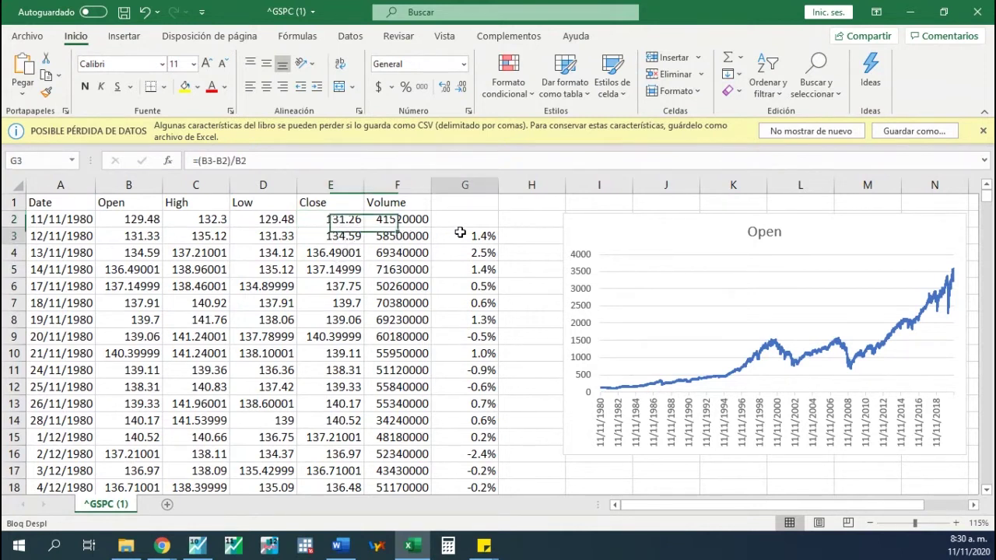
{"action": "left_click", "coordinate": [482, 158]}
{"action": "left_click", "coordinate": [155, 207]}
{"action": "left_click", "coordinate": [494, 237]}
{"action": "left_click", "coordinate": [451, 156]}
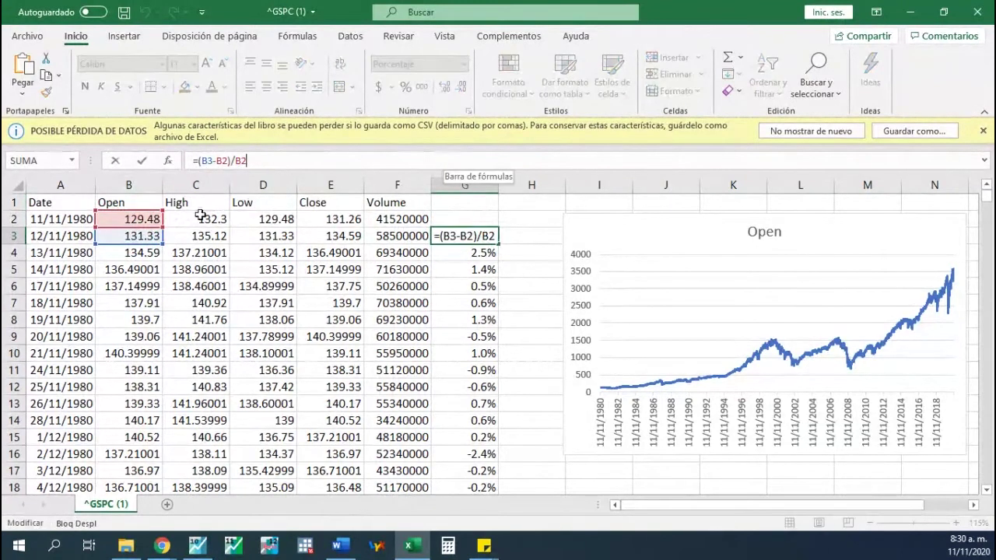
{"action": "left_click_drag", "start_coordinate": [147, 215], "coordinate": [303, 220]}
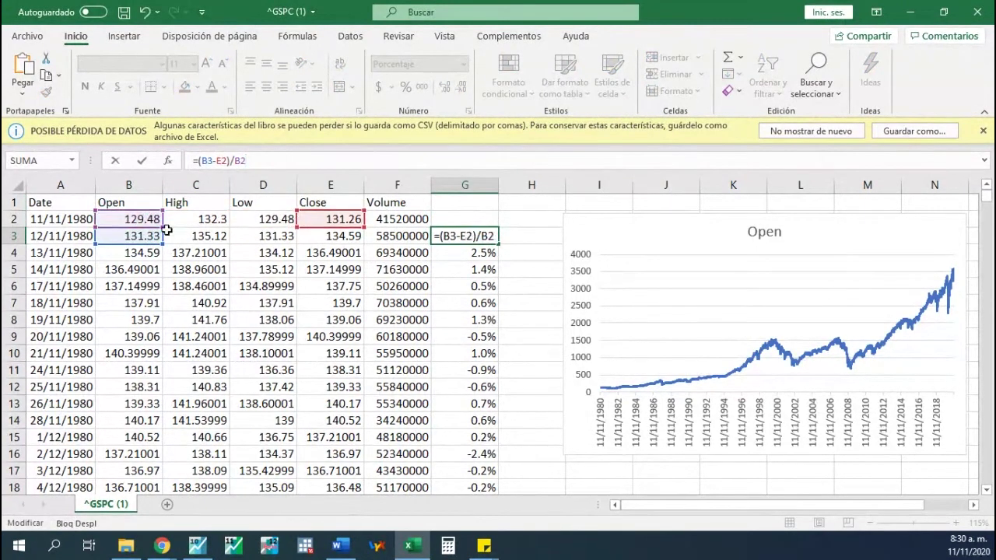
{"action": "left_click_drag", "start_coordinate": [161, 234], "coordinate": [346, 234]}
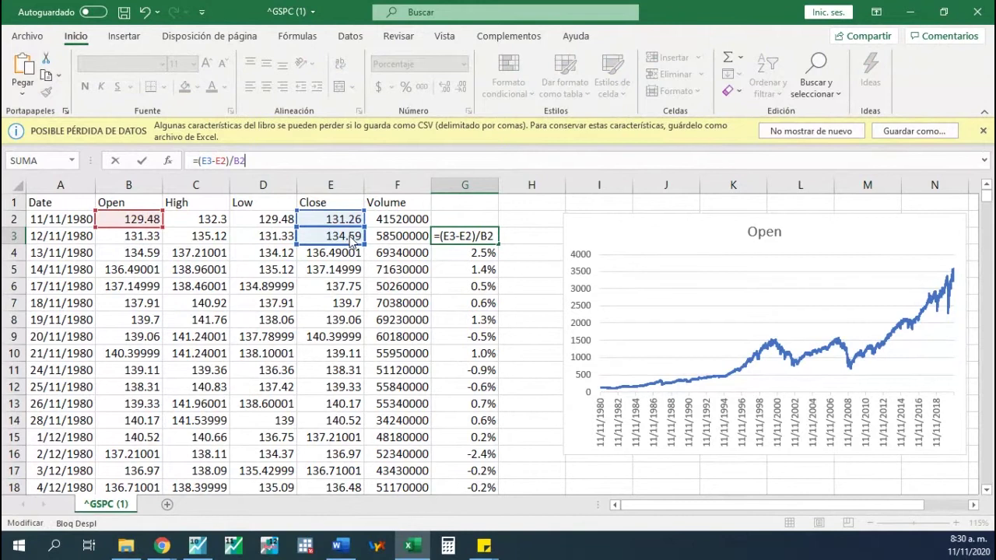
{"action": "left_click_drag", "start_coordinate": [161, 227], "coordinate": [340, 219]}
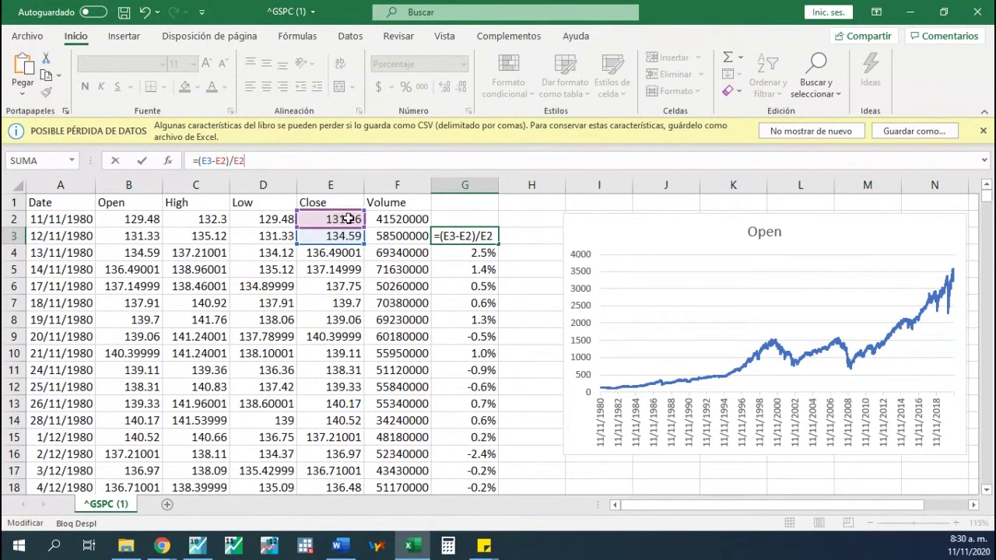
{"action": "key", "text": "Return"}
{"action": "left_click", "coordinate": [463, 234]}
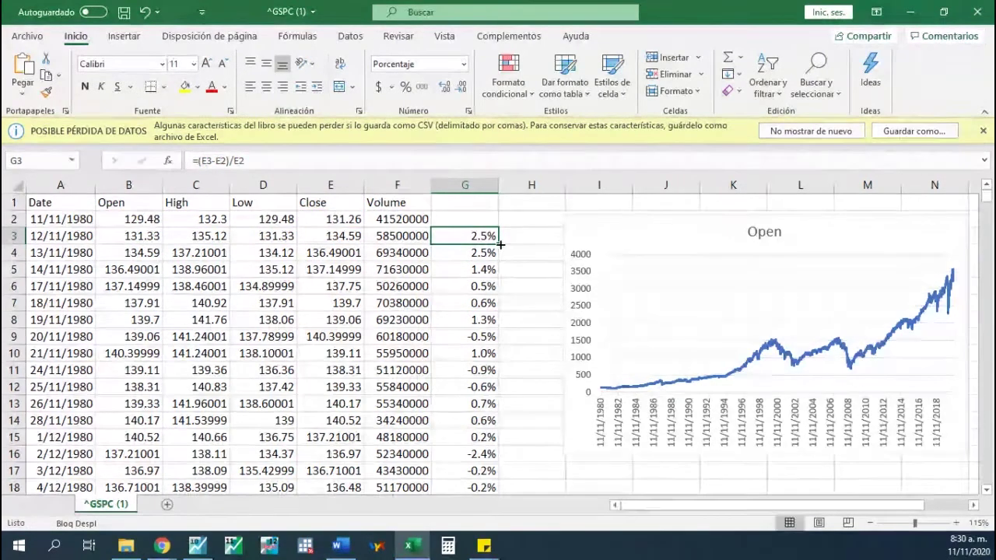
{"action": "double_click", "coordinate": [498, 244]}
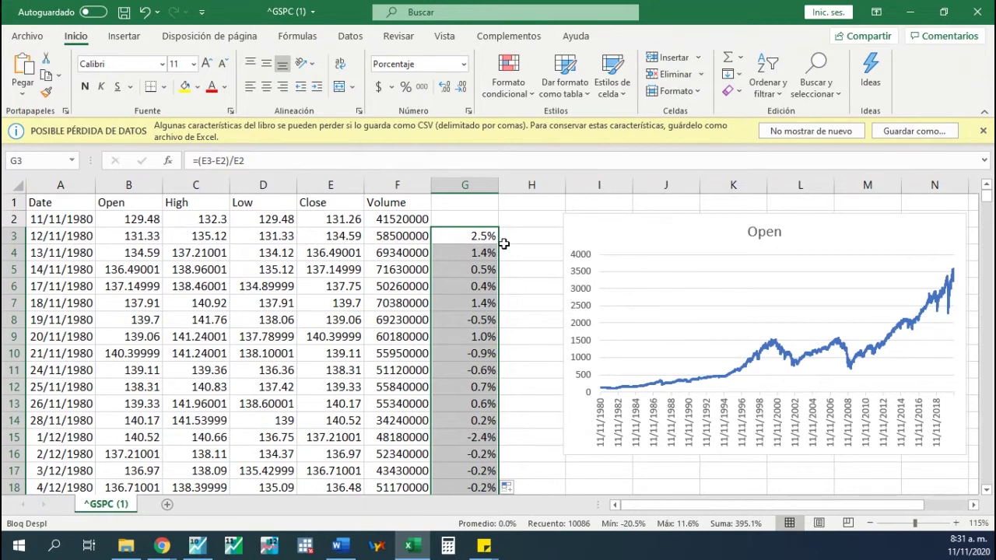
- Examine the Open price chart, the daily returns in column G and the cells referenced by the G3 formula
{"action": "left_click", "coordinate": [795, 347]}
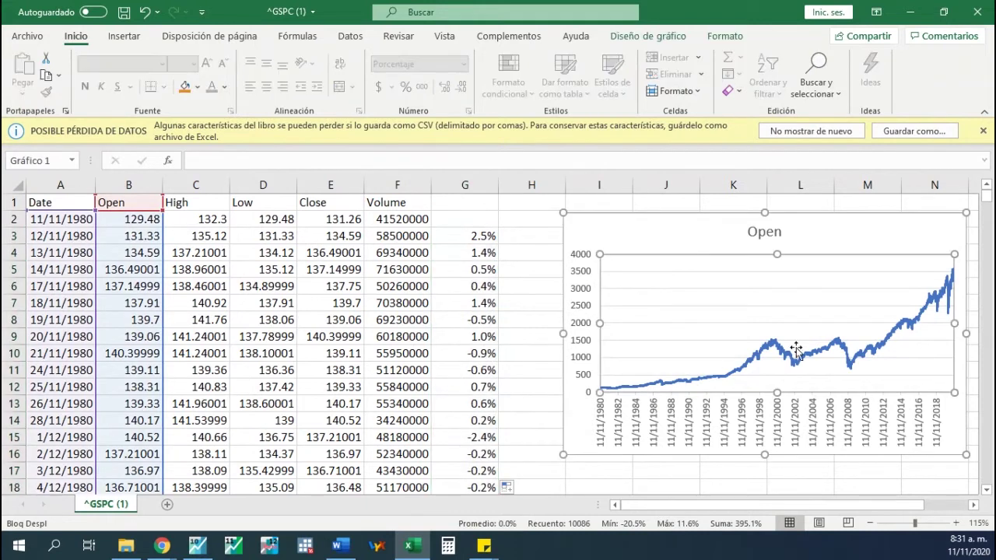
{"action": "left_click", "coordinate": [490, 239]}
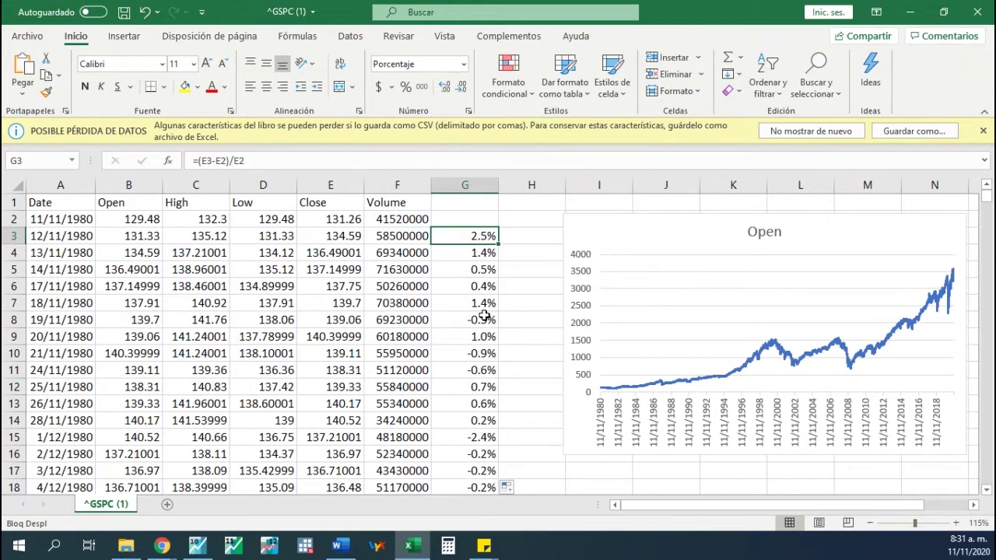
{"action": "left_click", "coordinate": [486, 251]}
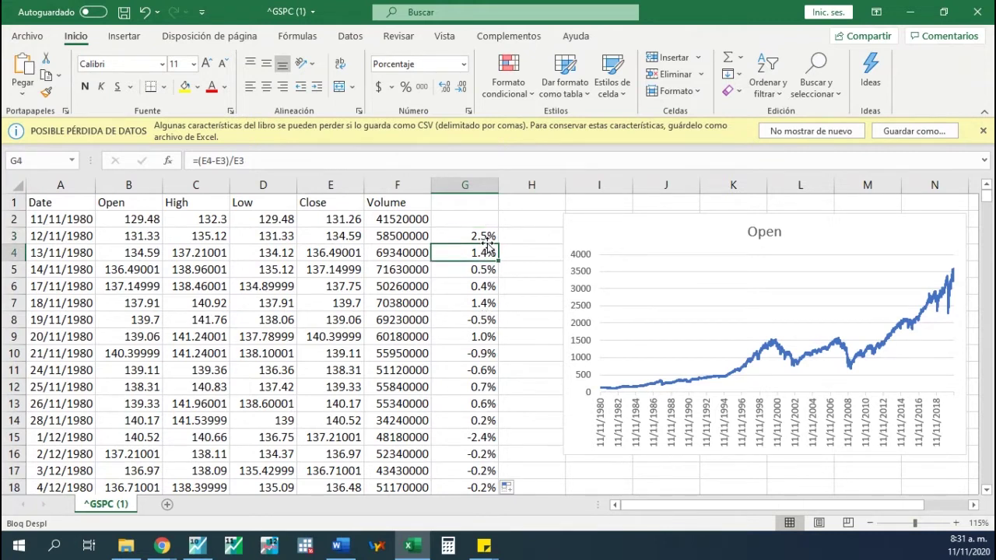
{"action": "left_click_drag", "start_coordinate": [483, 240], "coordinate": [502, 413]}
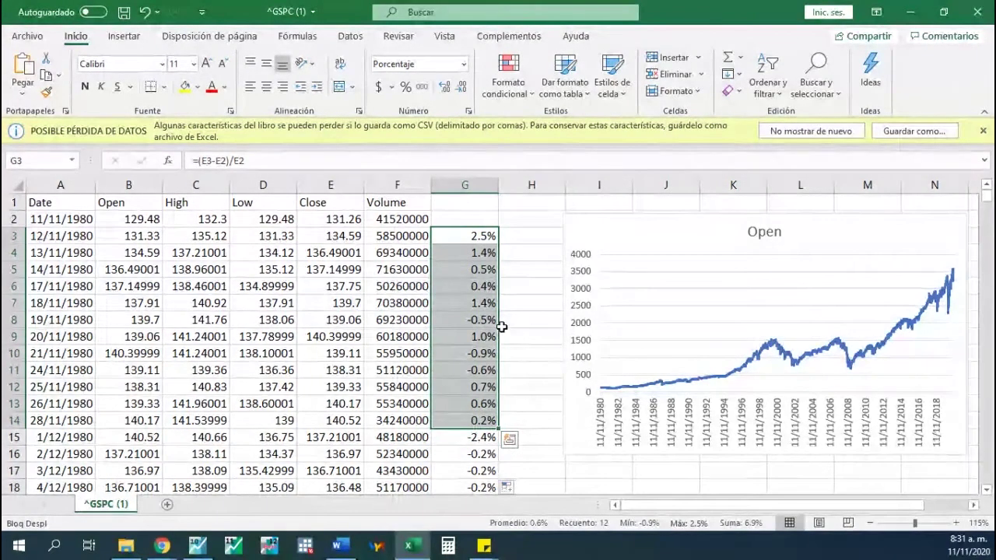
{"action": "left_click", "coordinate": [478, 243]}
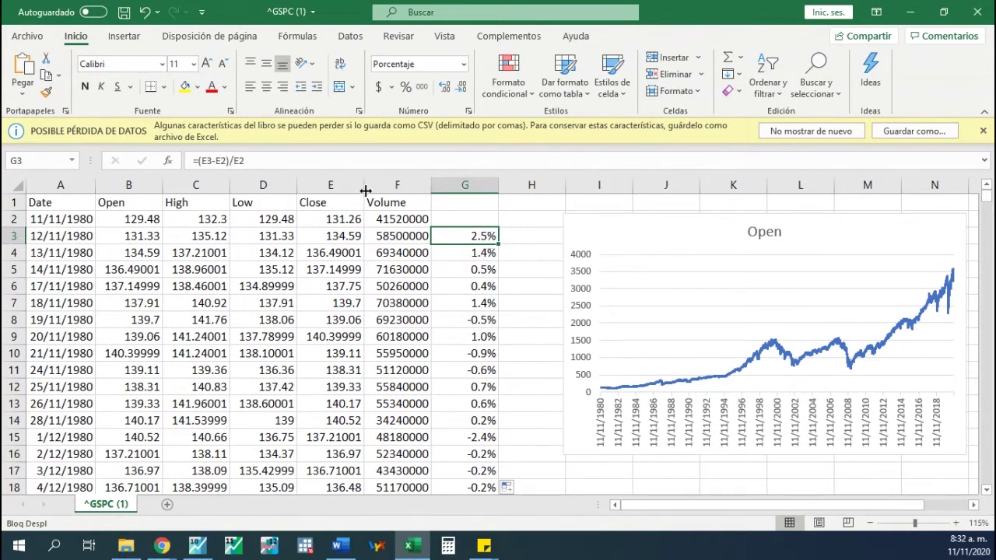
{"action": "left_click", "coordinate": [313, 162]}
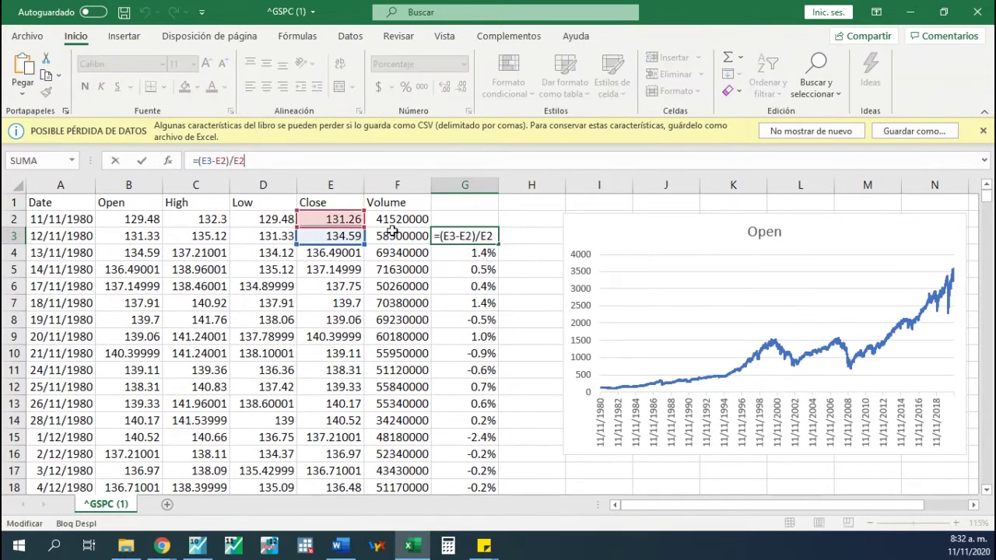
{"action": "left_click", "coordinate": [522, 243]}
{"action": "left_click", "coordinate": [496, 237]}
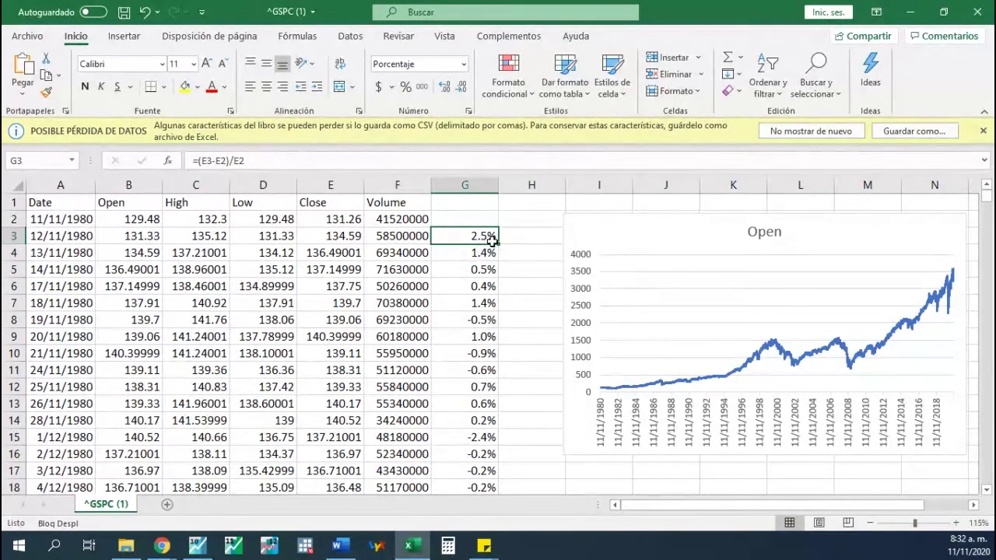
{"action": "scroll", "coordinate": [484, 320], "scroll_direction": "down", "scroll_amount": 3}
{"action": "scroll", "coordinate": [483, 321], "scroll_direction": "down", "scroll_amount": 2}
{"action": "scroll", "coordinate": [484, 311], "scroll_direction": "up", "scroll_amount": 5}
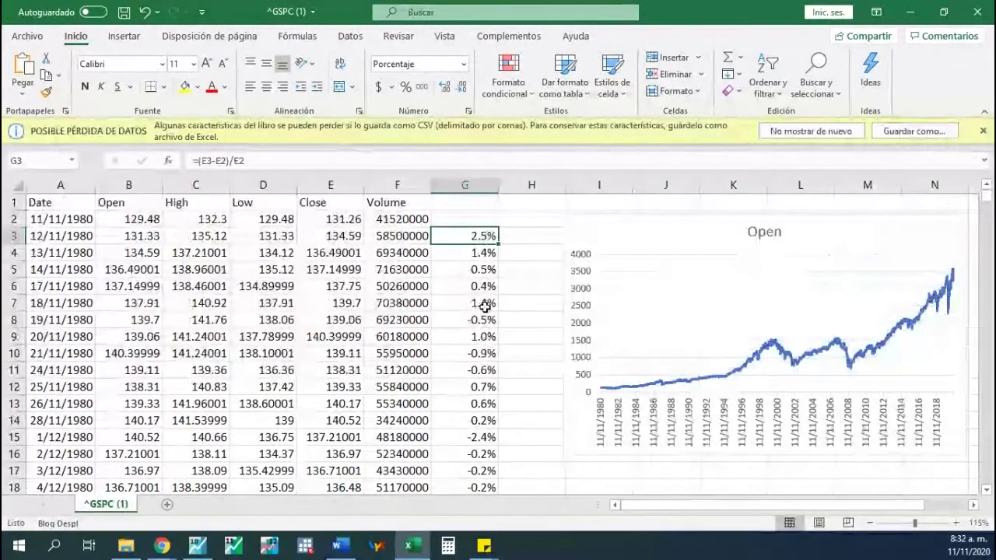
- Insert a line chart from the return values in column G and the dates in column A
{"action": "left_click_drag", "start_coordinate": [459, 220], "coordinate": [459, 314]}
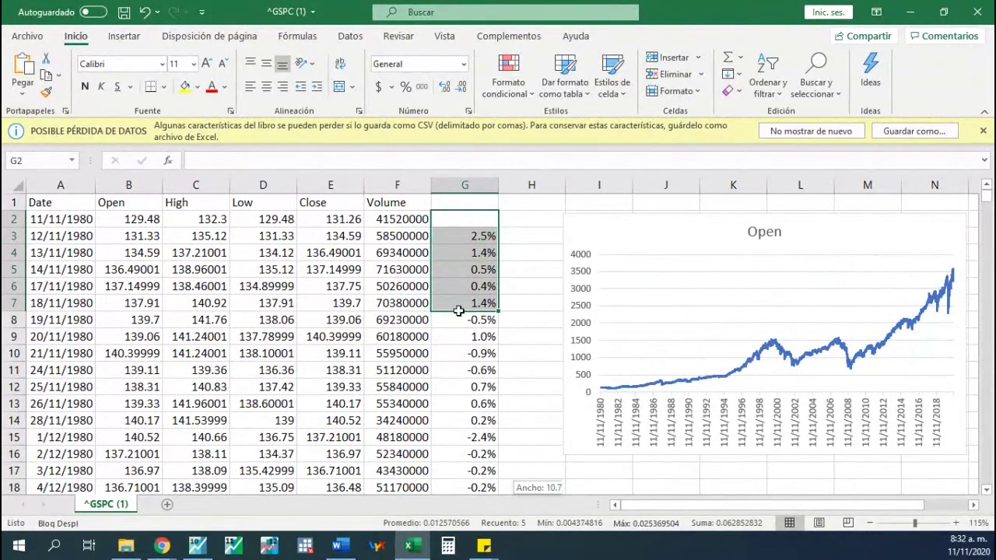
{"action": "key", "text": "ctrl+shift+Down"}
{"action": "left_click_drag", "start_coordinate": [72, 473], "coordinate": [119, 211]}
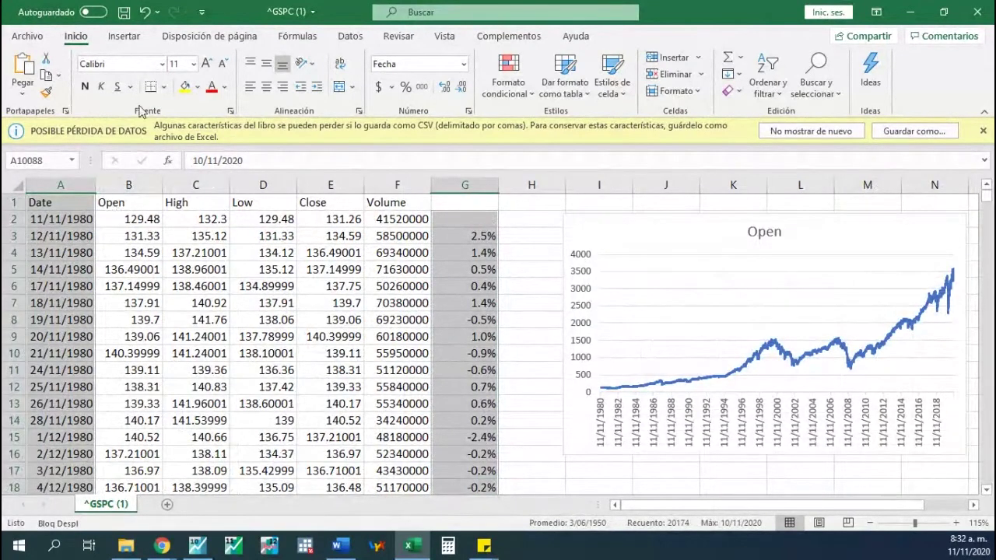
{"action": "left_click", "coordinate": [124, 36]}
{"action": "scroll", "coordinate": [354, 202], "scroll_direction": "down", "scroll_amount": 2}
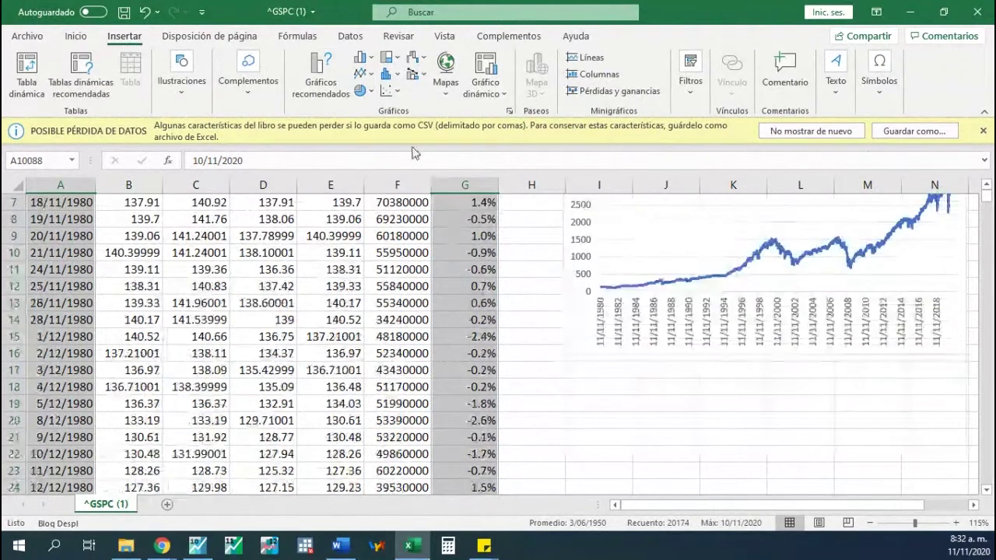
{"action": "left_click", "coordinate": [360, 73]}
{"action": "left_click", "coordinate": [388, 130]}
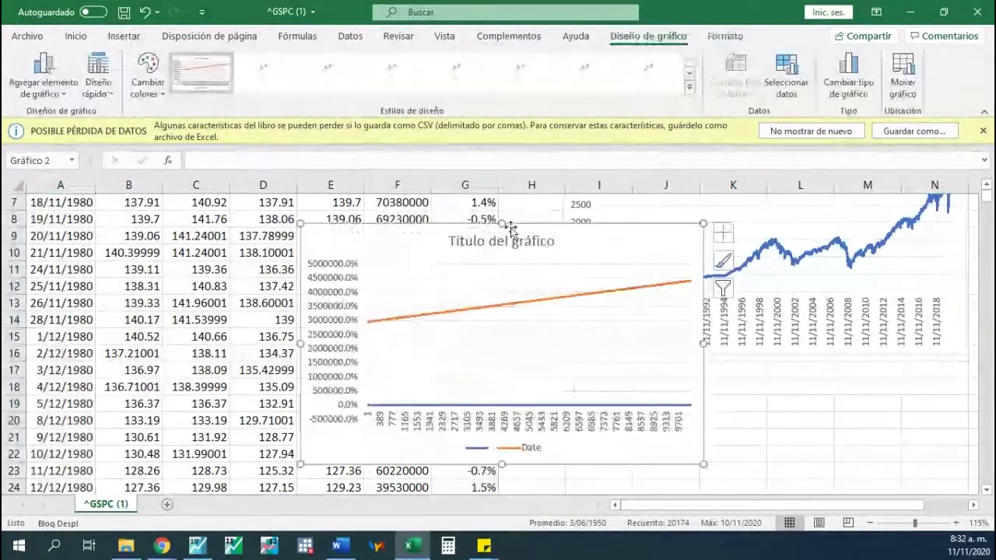
- Move the new chart below the Open price chart and delete its Date series
{"action": "left_click_drag", "start_coordinate": [529, 230], "coordinate": [794, 313]}
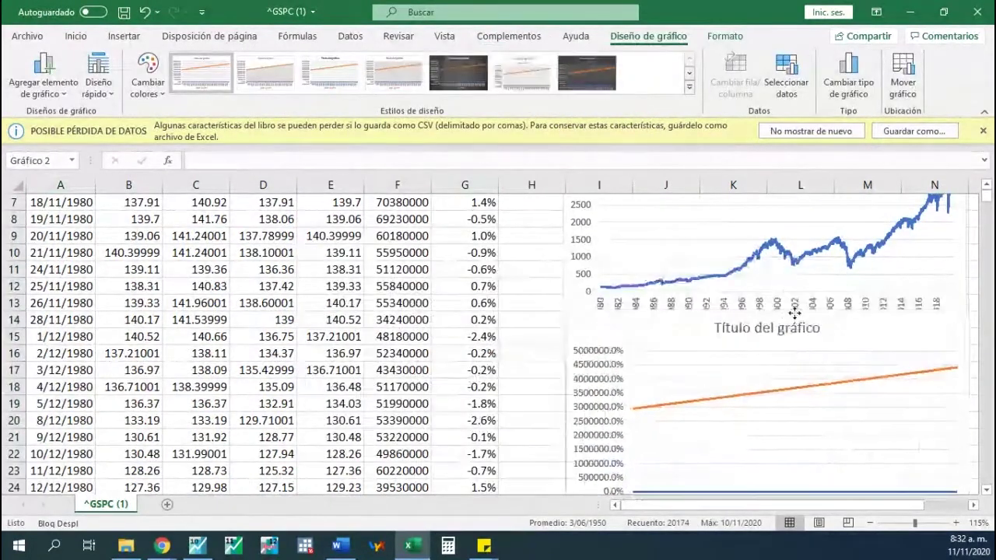
{"action": "left_click", "coordinate": [793, 389]}
{"action": "key", "text": "Delete"}
- Set the label position of the returns chart's horizontal axis to Bajo
{"action": "scroll", "coordinate": [638, 346], "scroll_direction": "down", "scroll_amount": 1}
{"action": "scroll", "coordinate": [638, 346], "scroll_direction": "down", "scroll_amount": 2}
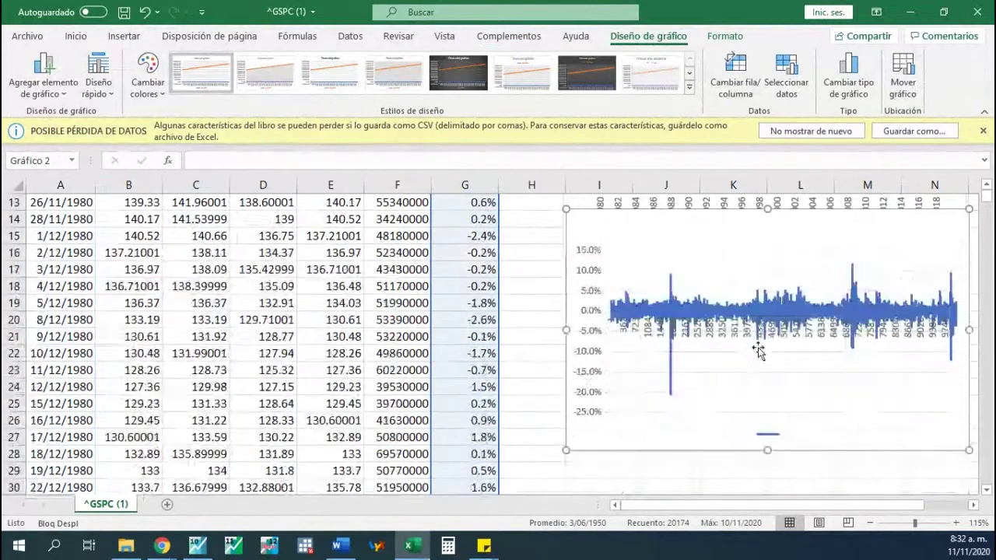
{"action": "right_click", "coordinate": [773, 331]}
{"action": "left_click", "coordinate": [805, 318]}
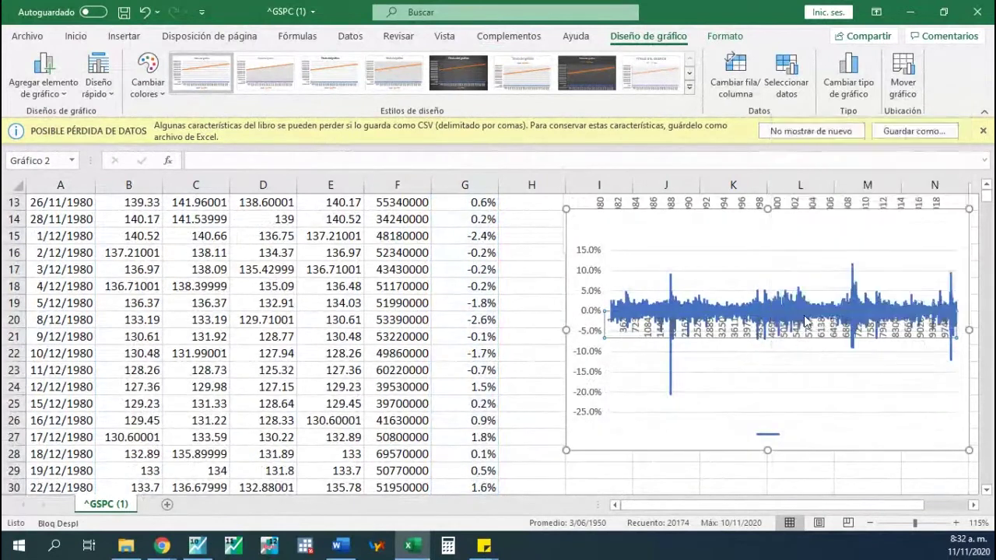
{"action": "scroll", "coordinate": [871, 412], "scroll_direction": "down", "scroll_amount": 2}
{"action": "scroll", "coordinate": [867, 459], "scroll_direction": "down", "scroll_amount": 1}
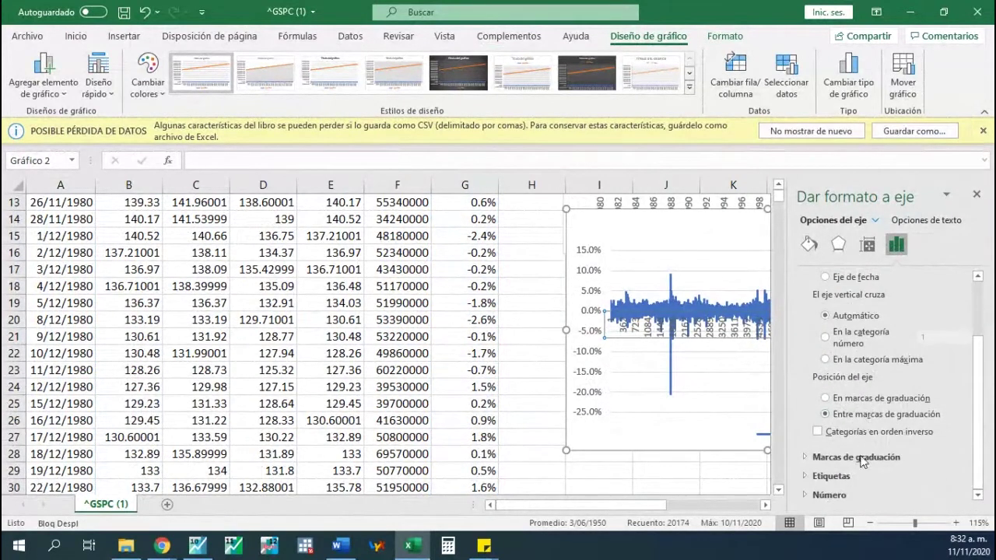
{"action": "left_click", "coordinate": [864, 493]}
{"action": "left_click", "coordinate": [869, 420]}
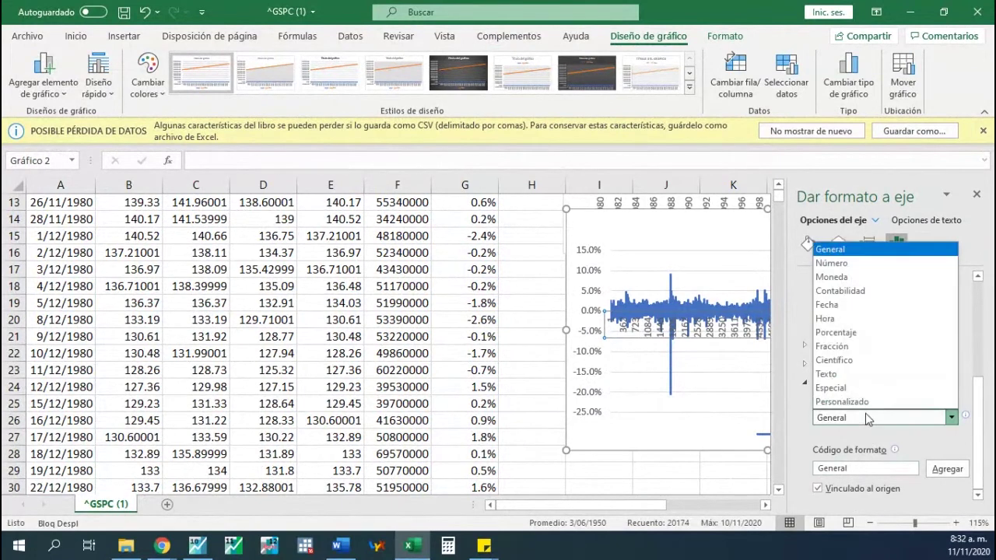
{"action": "left_click", "coordinate": [869, 436]}
{"action": "left_click", "coordinate": [855, 359]}
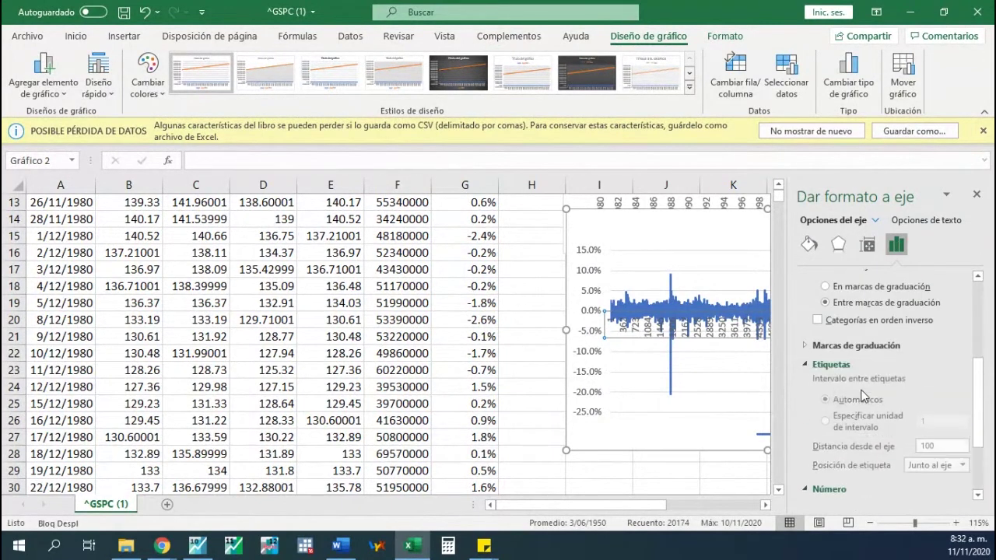
{"action": "scroll", "coordinate": [861, 397], "scroll_direction": "down", "scroll_amount": 2}
{"action": "left_click", "coordinate": [934, 362]}
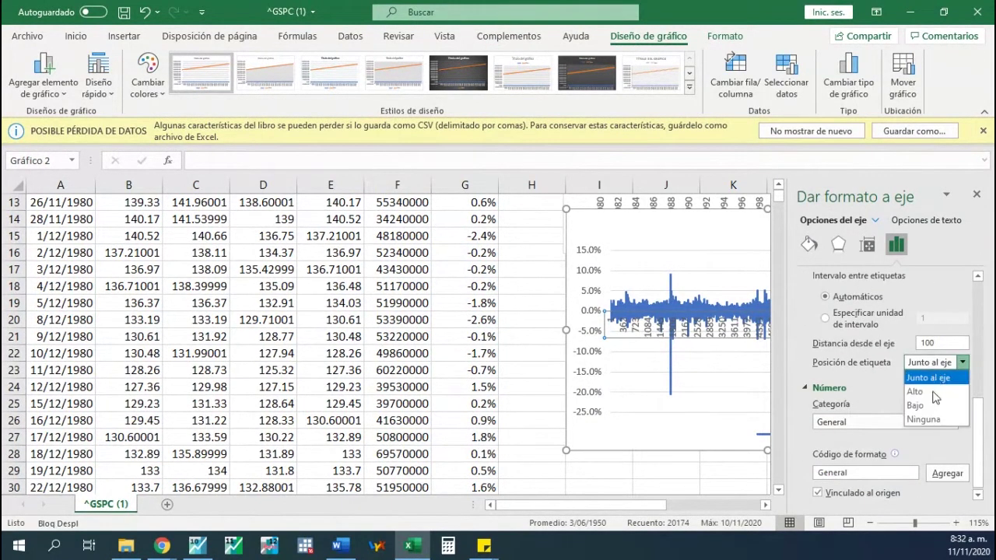
{"action": "left_click", "coordinate": [917, 406]}
{"action": "left_click", "coordinate": [976, 193]}
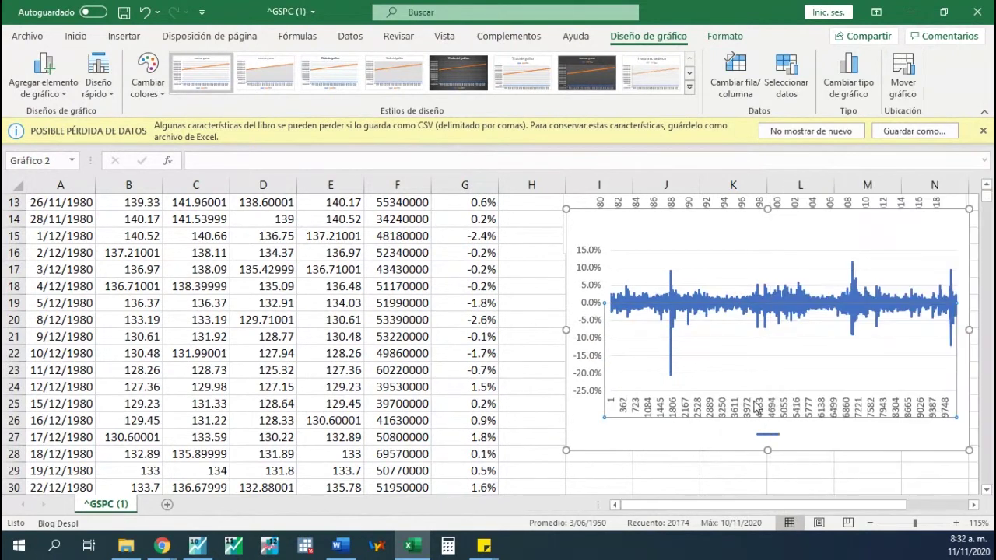
- Assign the dates in A2:A10088 as the horizontal axis labels of the returns chart
{"action": "right_click", "coordinate": [756, 409]}
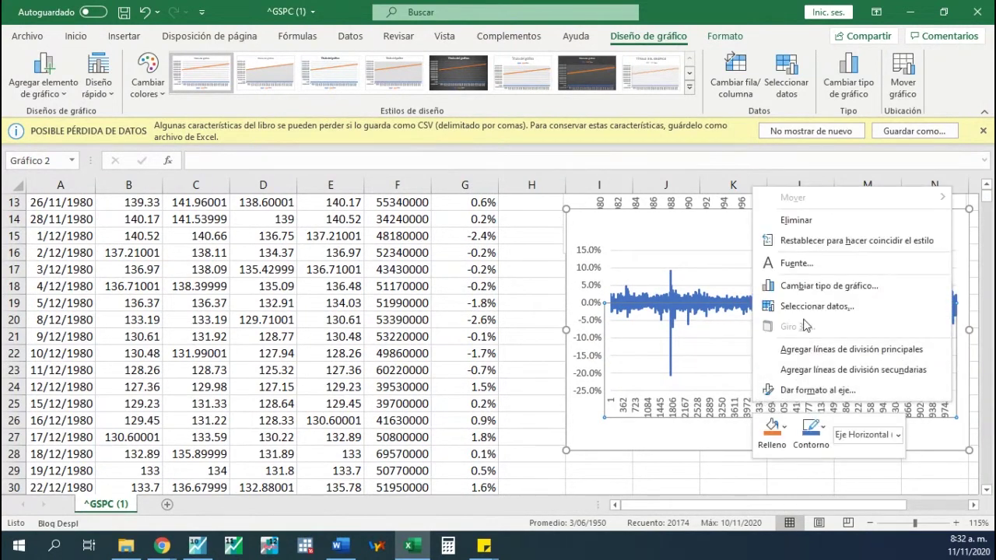
{"action": "key", "text": "Escape"}
{"action": "left_click", "coordinate": [532, 265]}
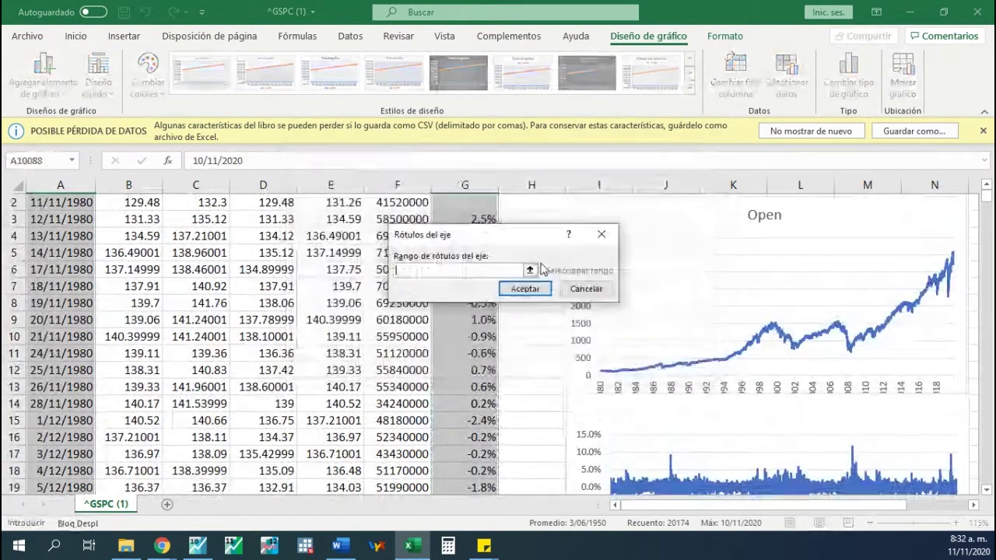
{"action": "left_click", "coordinate": [529, 270]}
{"action": "scroll", "coordinate": [67, 207], "scroll_direction": "up", "scroll_amount": 1}
{"action": "left_click", "coordinate": [66, 219]}
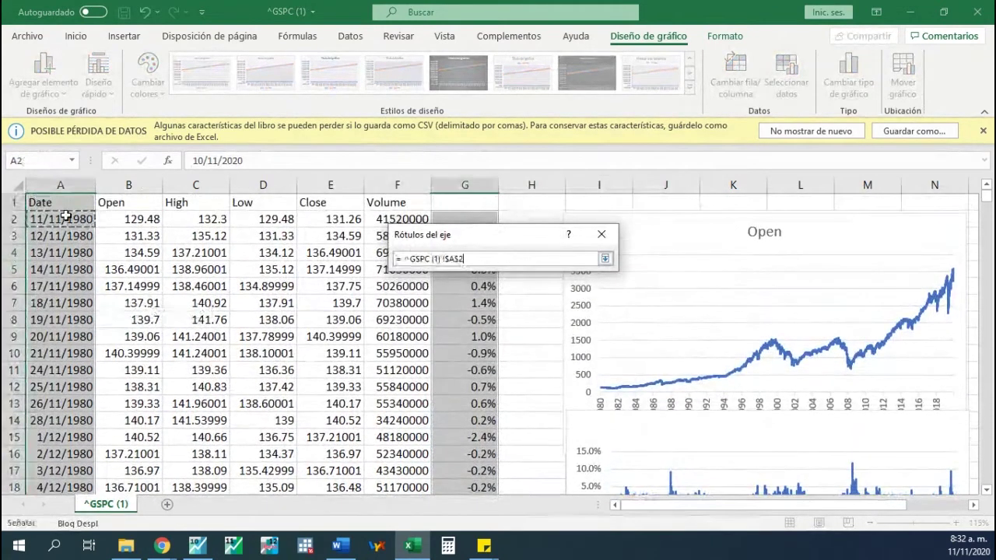
{"action": "key", "text": "ctrl+shift+Down"}
{"action": "left_click", "coordinate": [605, 259]}
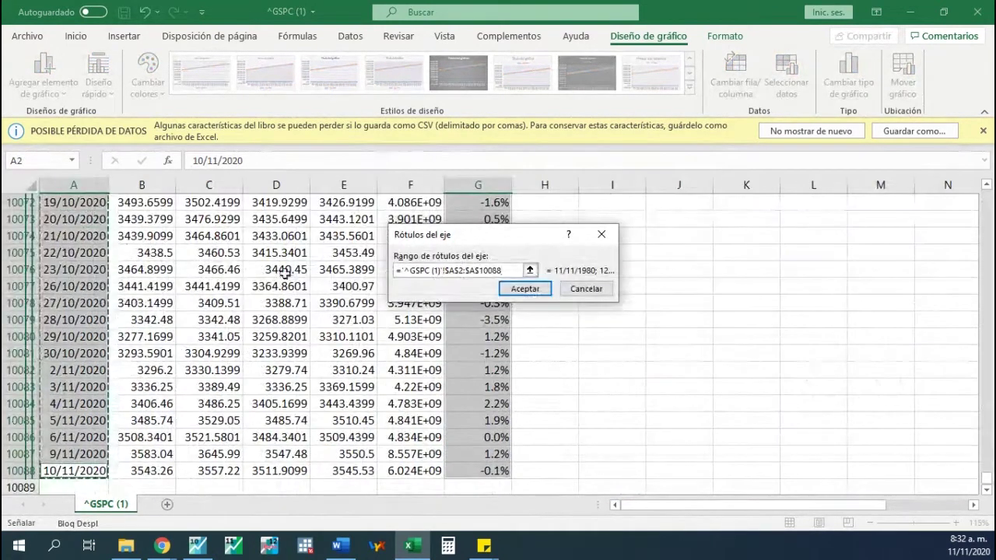
{"action": "left_click", "coordinate": [524, 288]}
{"action": "left_click", "coordinate": [627, 361]}
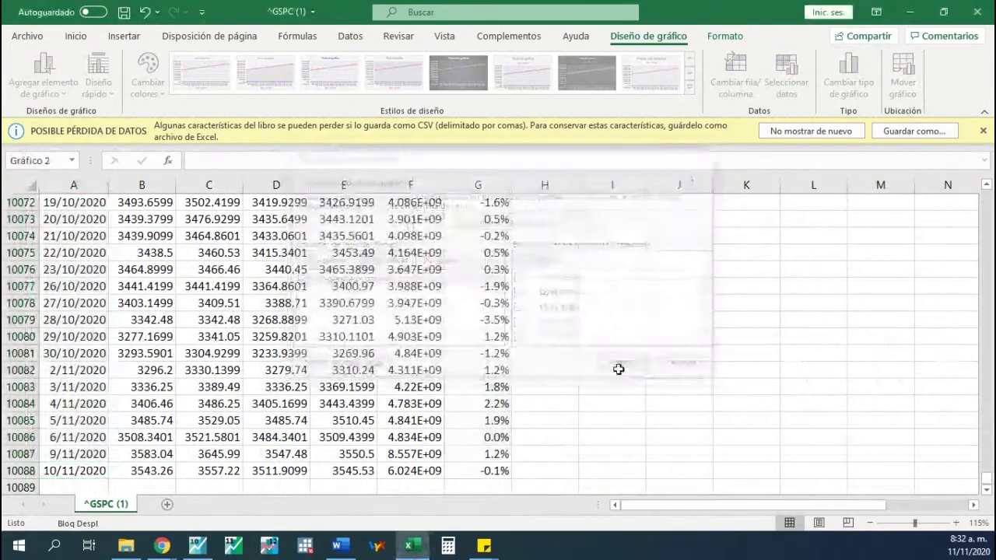
- Delete the Open price chart located above the returns chart
{"action": "left_click_drag", "start_coordinate": [987, 478], "coordinate": [986, 199]}
{"action": "left_click", "coordinate": [583, 210]}
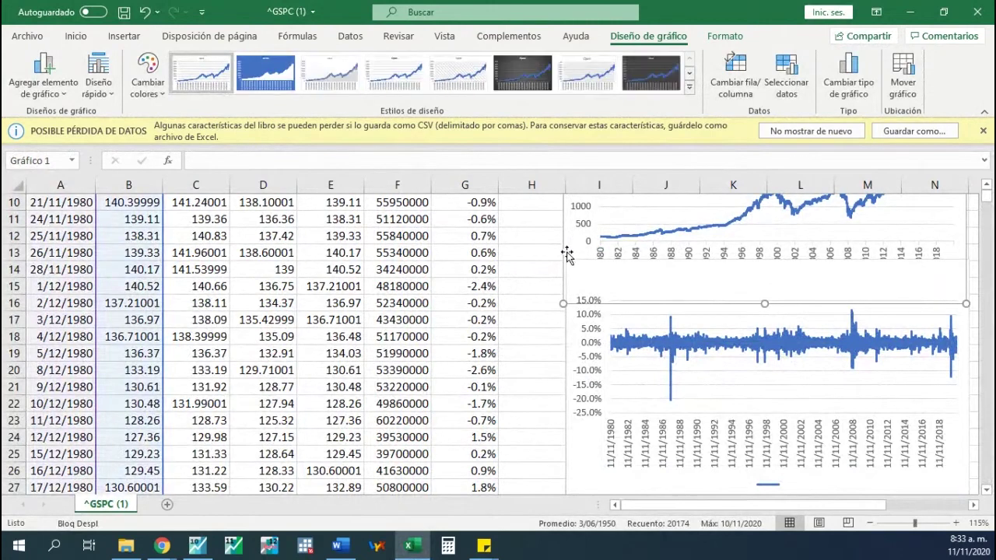
{"action": "key", "text": "Delete"}
- Move the returns chart beside the data, starting at row 8, and enlarge it to span columns H to S down to about row 29
{"action": "scroll", "coordinate": [591, 268], "scroll_direction": "up", "scroll_amount": 1}
{"action": "left_click_drag", "start_coordinate": [660, 311], "coordinate": [599, 218]}
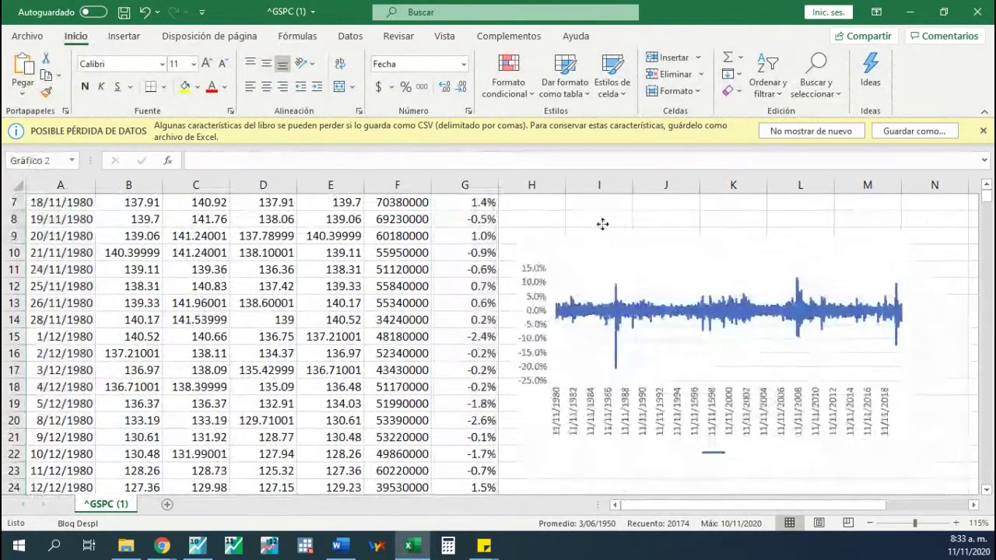
{"action": "scroll", "coordinate": [403, 278], "scroll_direction": "right", "scroll_amount": 5}
{"action": "scroll", "coordinate": [458, 329], "scroll_direction": "down", "scroll_amount": 2}
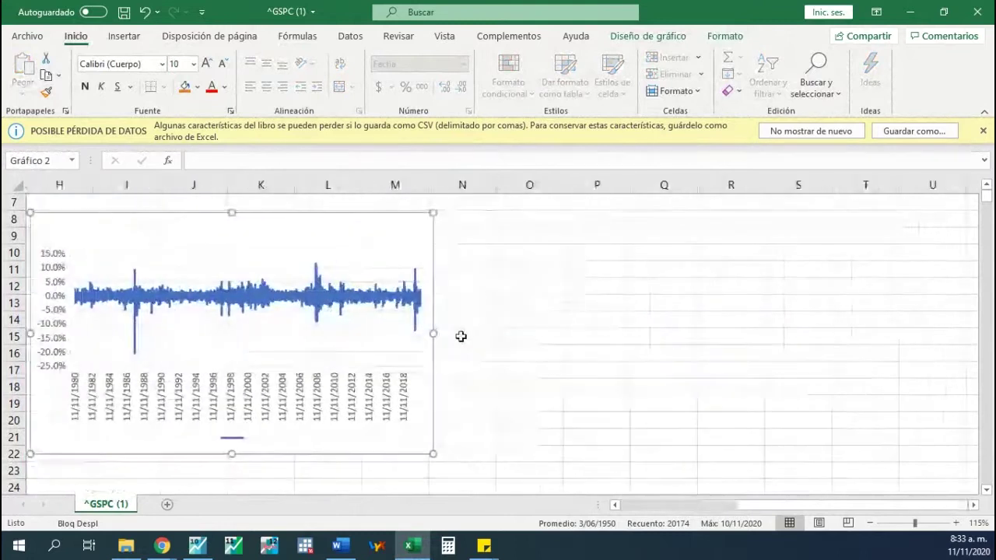
{"action": "left_click_drag", "start_coordinate": [432, 353], "coordinate": [823, 483]}
- Examine the returns chart's volatility peaks and clusters against the dates on its horizontal axis
{"action": "scroll", "coordinate": [591, 396], "scroll_direction": "up", "scroll_amount": 2}
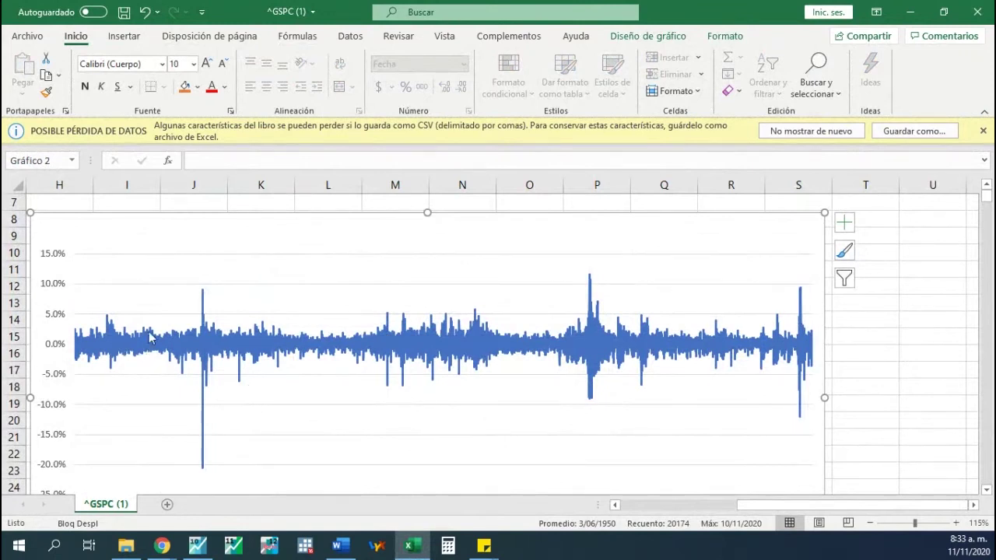
{"action": "scroll", "coordinate": [192, 382], "scroll_direction": "down", "scroll_amount": 2}
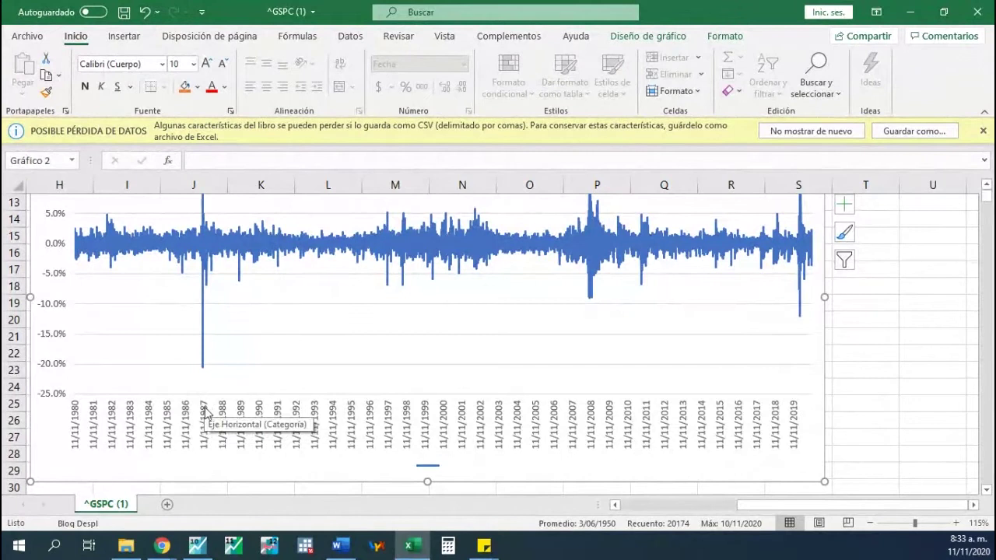
{"action": "scroll", "coordinate": [206, 415], "scroll_direction": "up", "scroll_amount": 1}
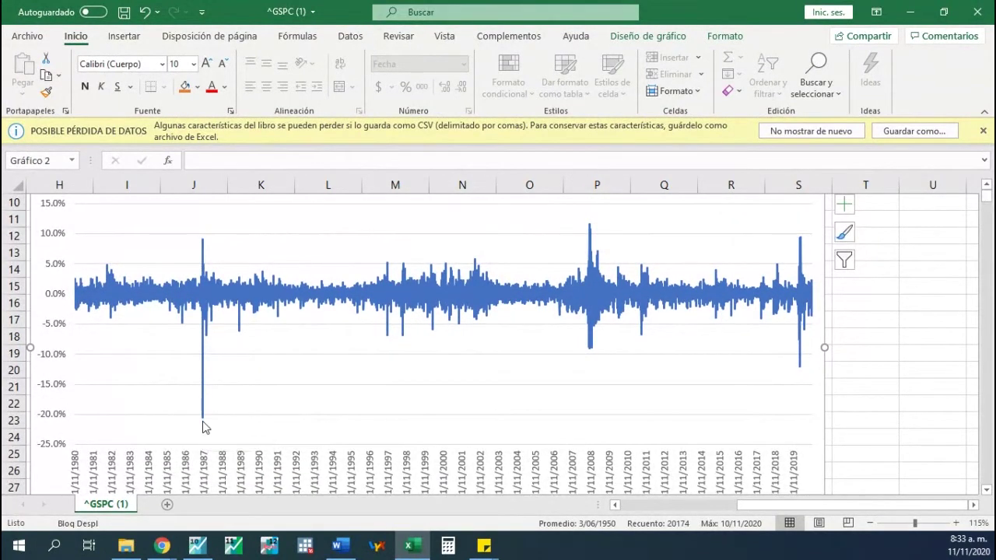
{"action": "scroll", "coordinate": [593, 304], "scroll_direction": "down", "scroll_amount": 1}
{"action": "scroll", "coordinate": [598, 312], "scroll_direction": "up", "scroll_amount": 1}
{"action": "scroll", "coordinate": [670, 367], "scroll_direction": "down", "scroll_amount": 1}
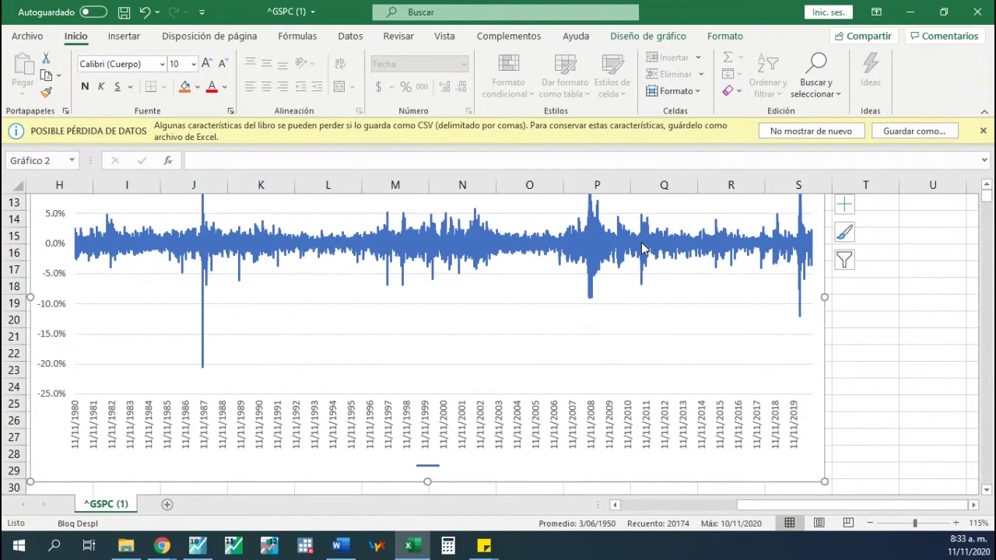
{"action": "mouse_move", "coordinate": [642, 248]}
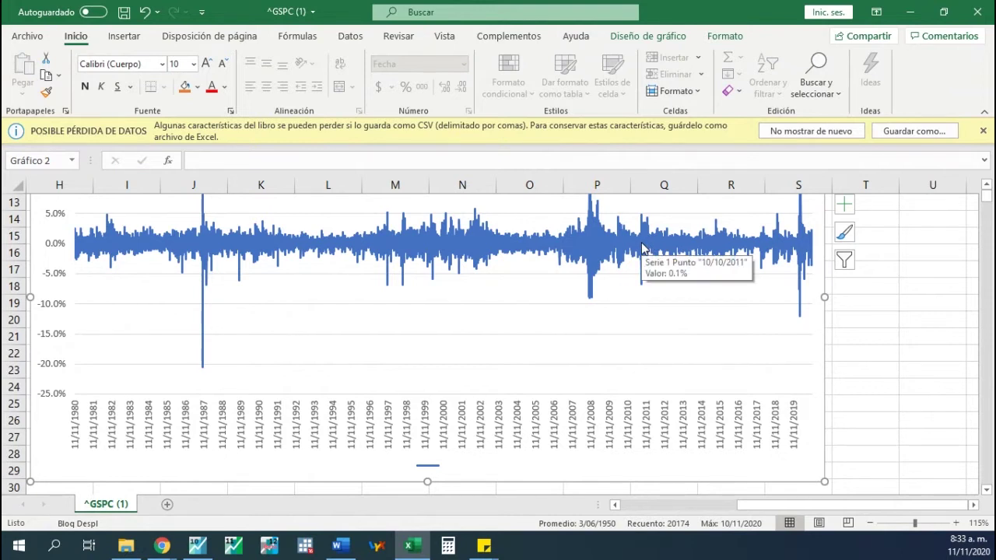
{"action": "scroll", "coordinate": [642, 247], "scroll_direction": "up", "scroll_amount": 1}
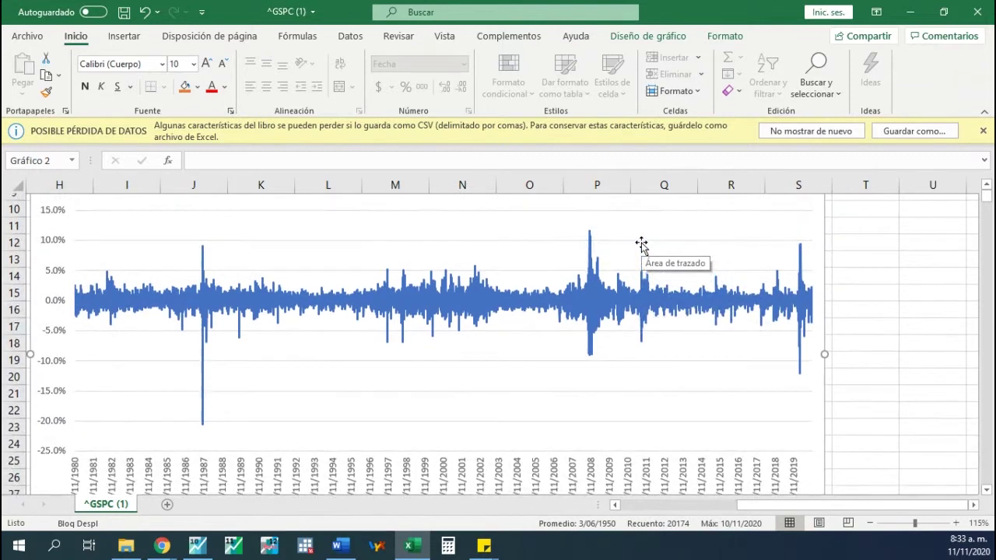
{"action": "scroll", "coordinate": [641, 244], "scroll_direction": "up", "scroll_amount": 1}
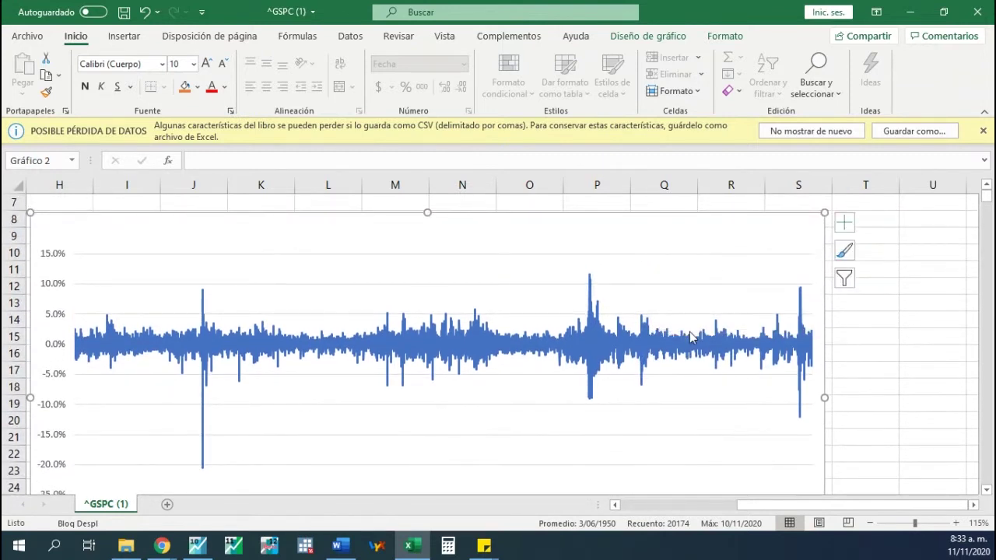
{"action": "scroll", "coordinate": [691, 336], "scroll_direction": "down", "scroll_amount": 1}
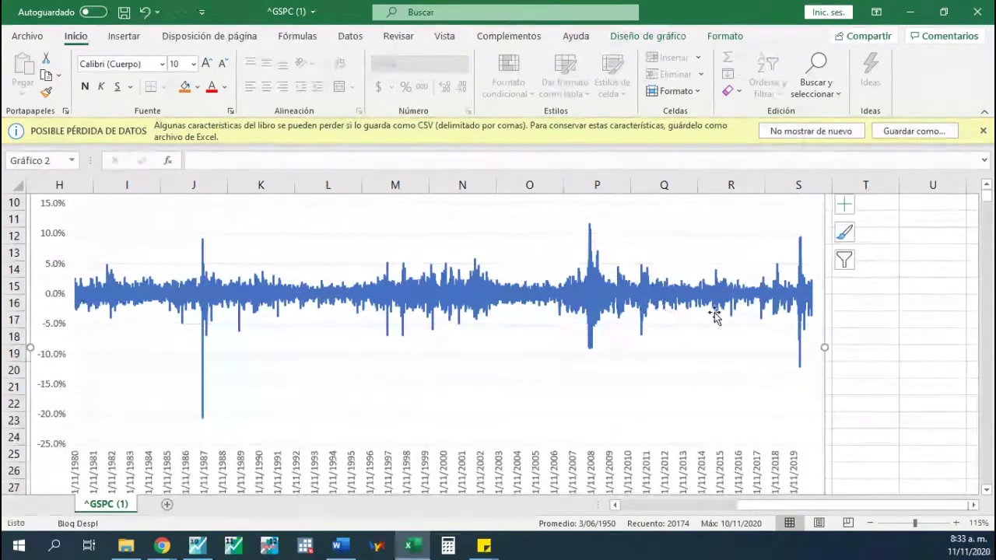
{"action": "scroll", "coordinate": [800, 350], "scroll_direction": "down", "scroll_amount": 1}
{"action": "scroll", "coordinate": [801, 351], "scroll_direction": "up", "scroll_amount": 1}
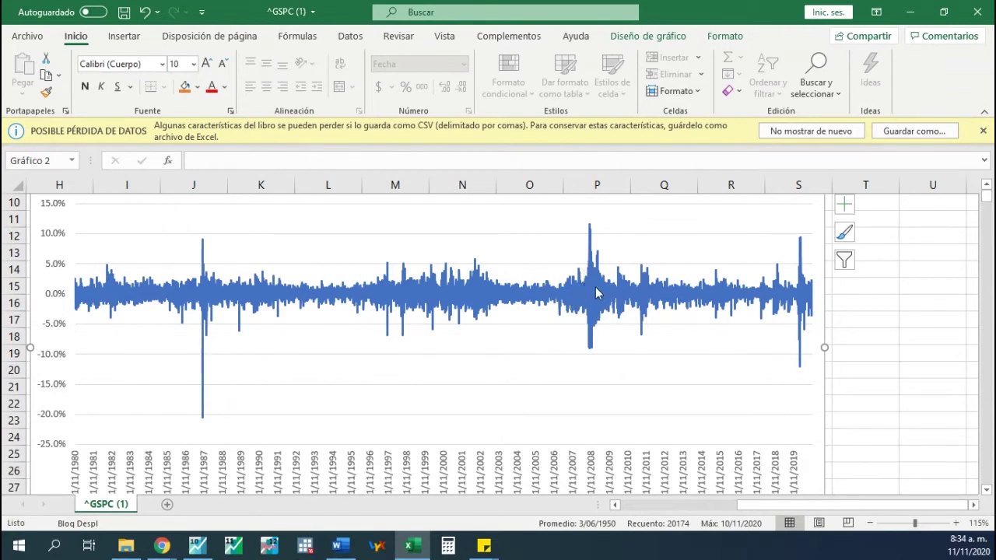
{"action": "mouse_move", "coordinate": [596, 293]}
{"action": "left_click", "coordinate": [162, 545]}
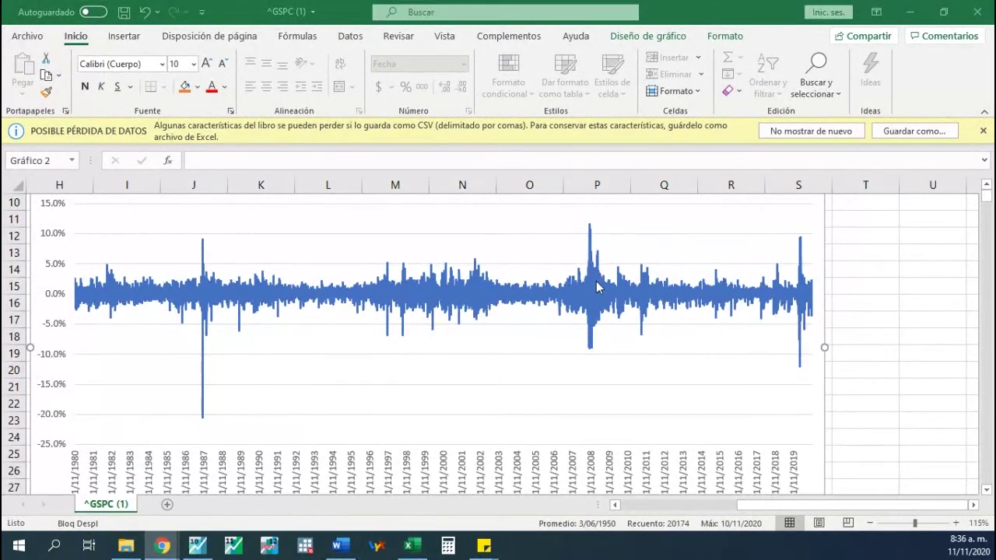
{"action": "mouse_move", "coordinate": [591, 238]}
{"action": "mouse_move", "coordinate": [563, 317]}
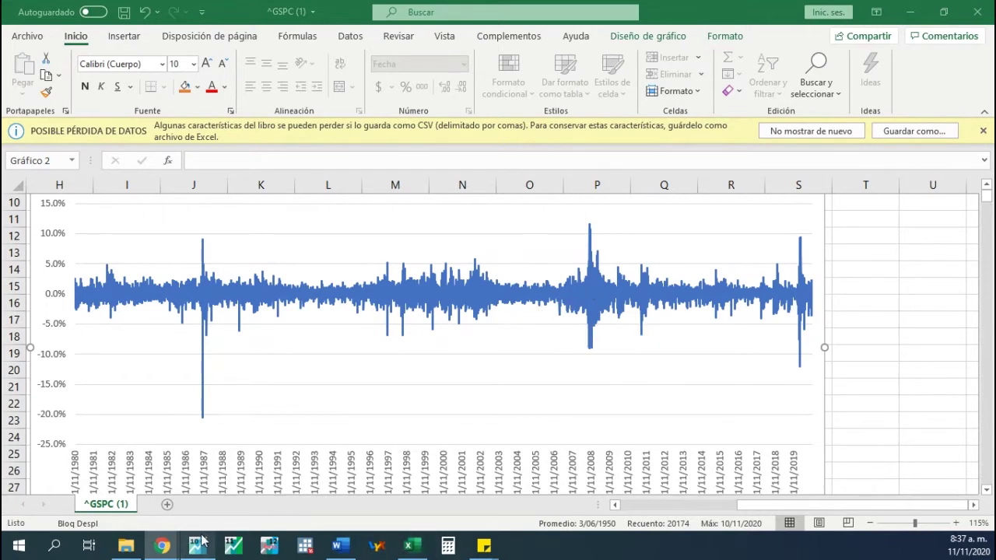
- Switch to the Clase25 document in Word and copy the sub-item "Calcular intervalos de confianza"
{"action": "mouse_move", "coordinate": [336, 549]}
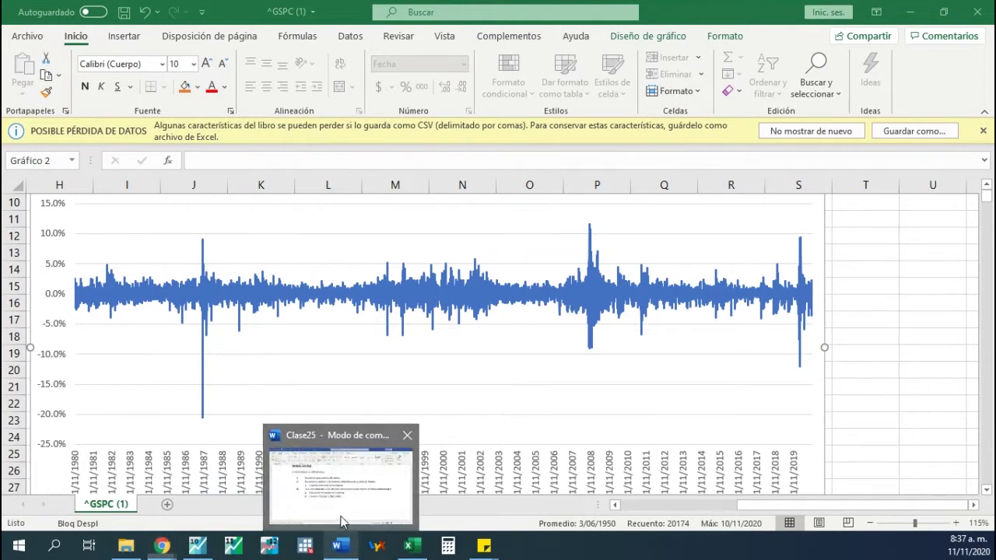
{"action": "left_click", "coordinate": [340, 518]}
{"action": "left_click_drag", "start_coordinate": [522, 263], "coordinate": [281, 264]}
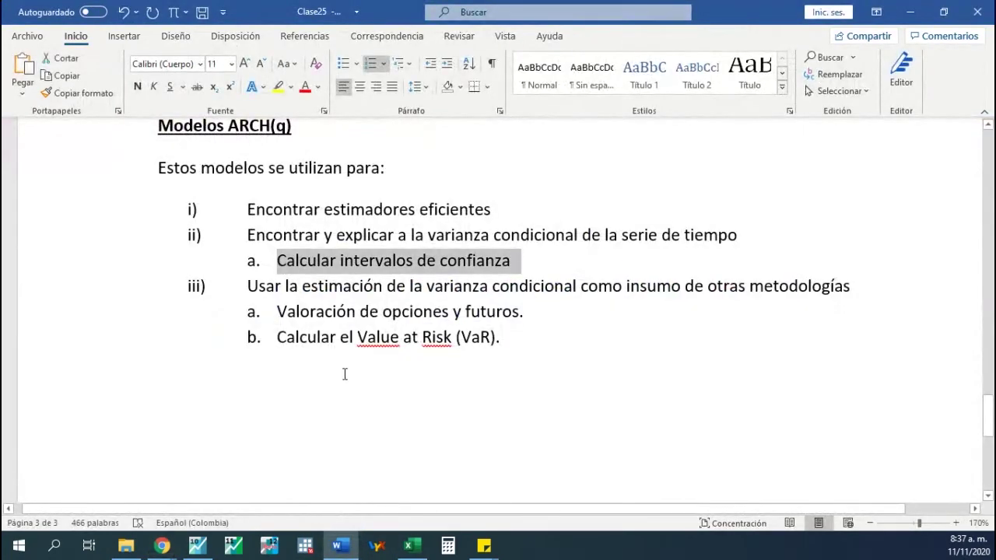
{"action": "key", "text": "ctrl+c"}
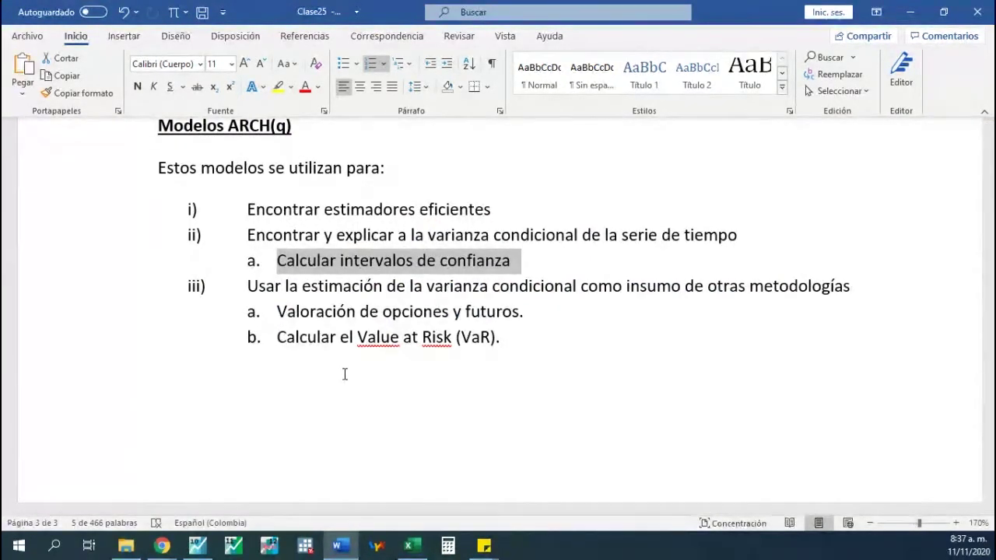
- End the list after the sub-item "Calcular el Value at Risk (VaR)." and start a plain paragraph below it
{"action": "left_click", "coordinate": [345, 374]}
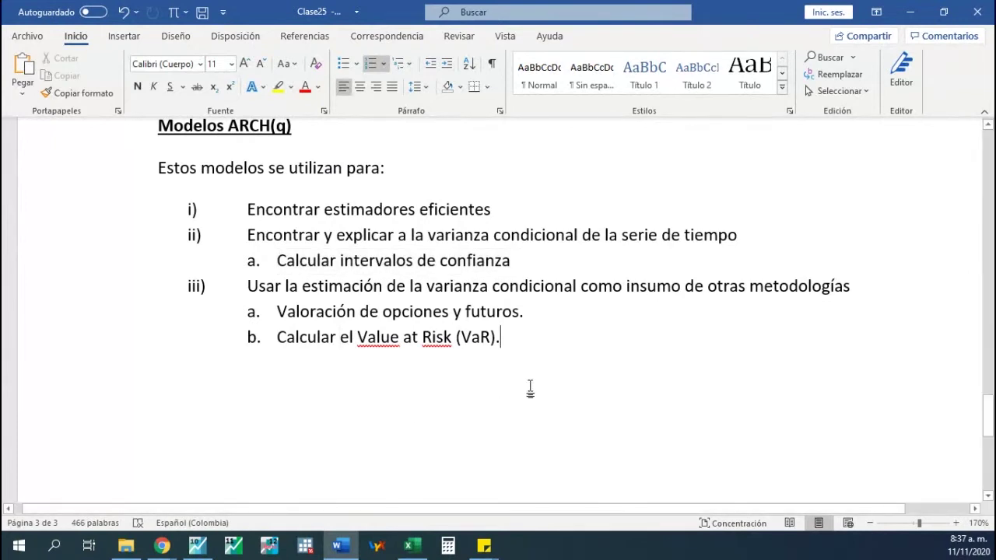
{"action": "key", "text": "Return"}
{"action": "key", "text": "Return"}
{"action": "key", "text": "Return"}
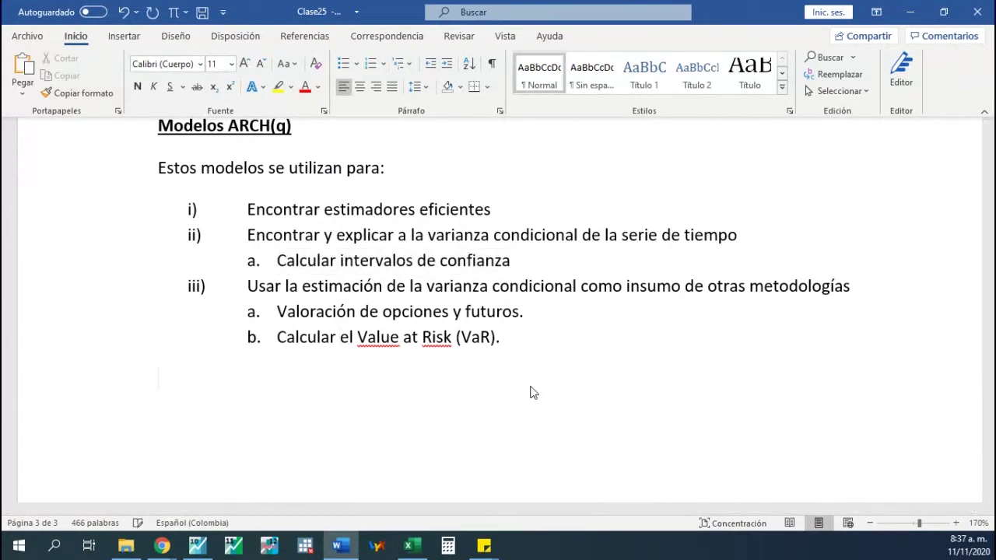